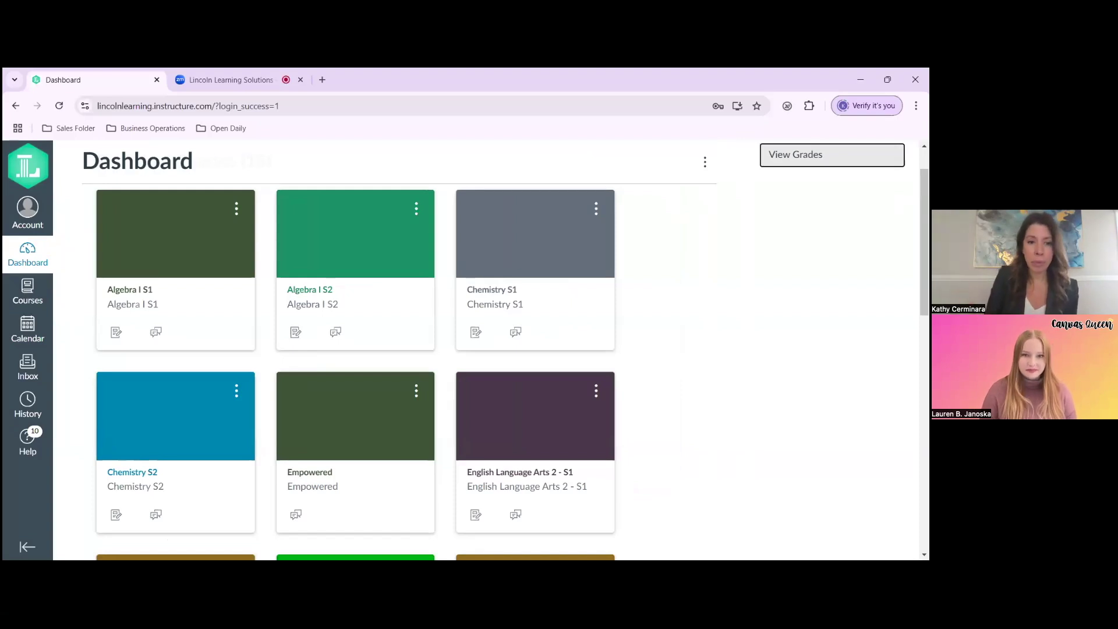
# - Open the Empowered course card from the Dashboard to reach its Modules page
pyautogui.click(643, 324)
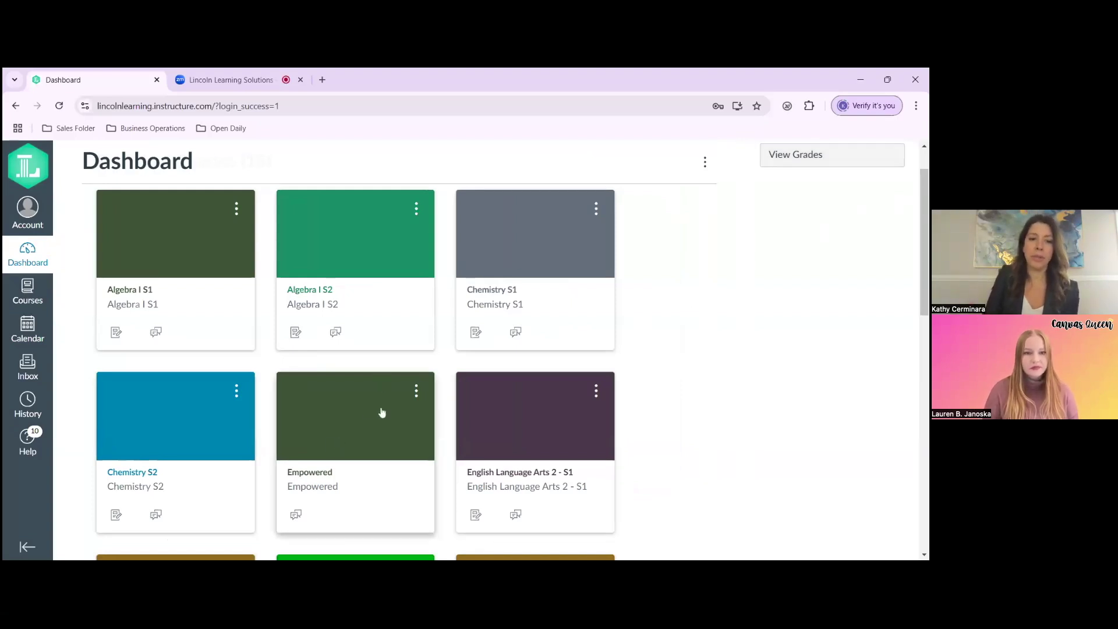
pyautogui.click(322, 466)
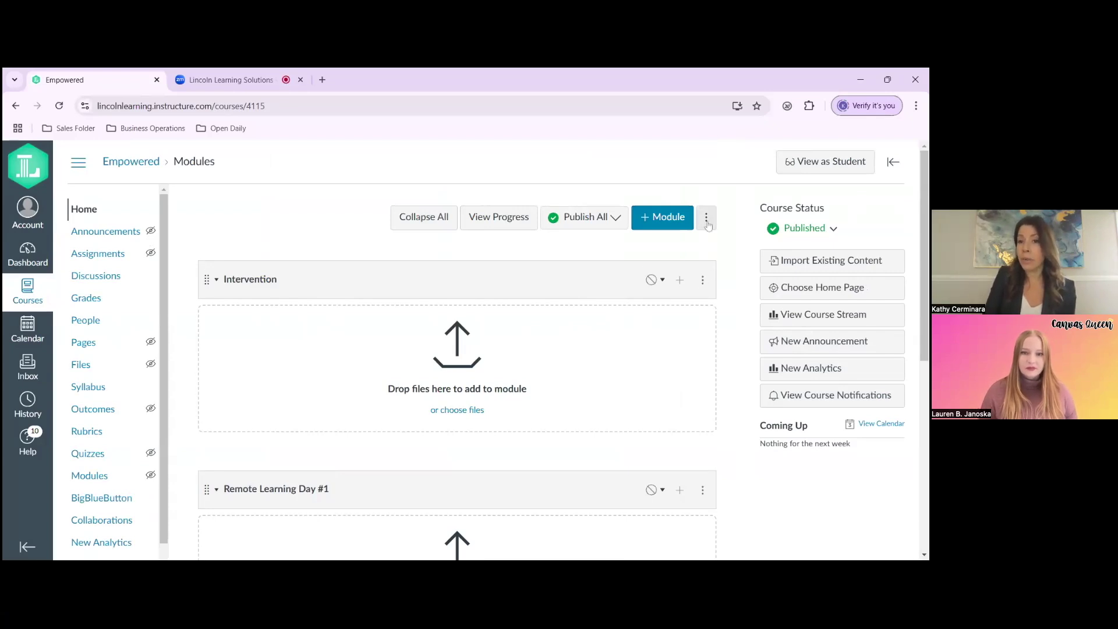
# - Launch Lincoln Content Bank from the Intervention module's options menu
pyautogui.click(703, 281)
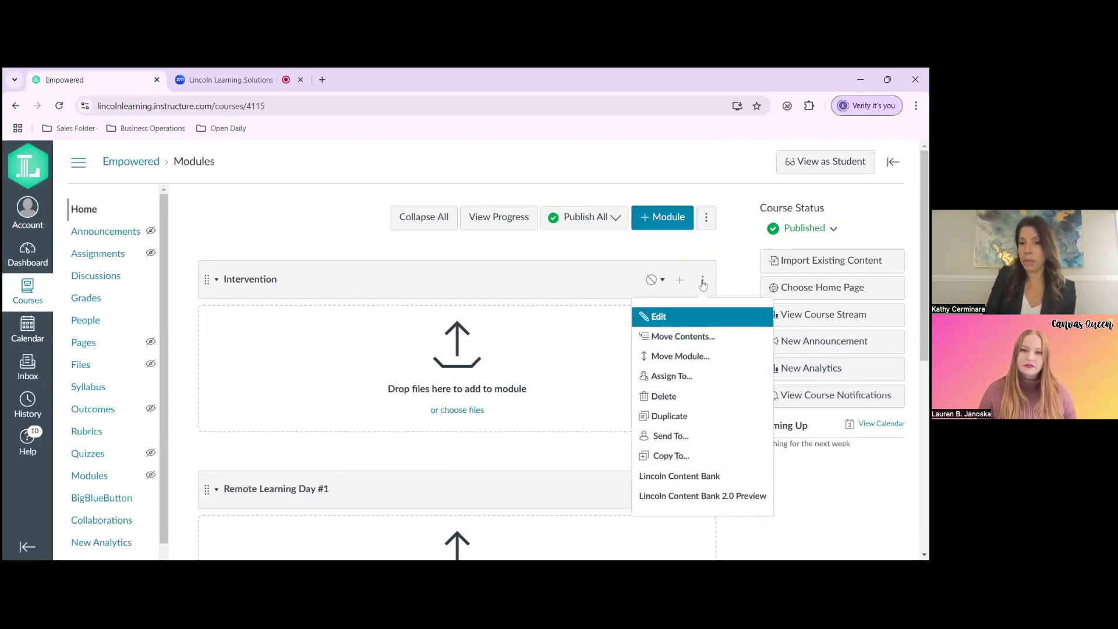
pyautogui.click(707, 477)
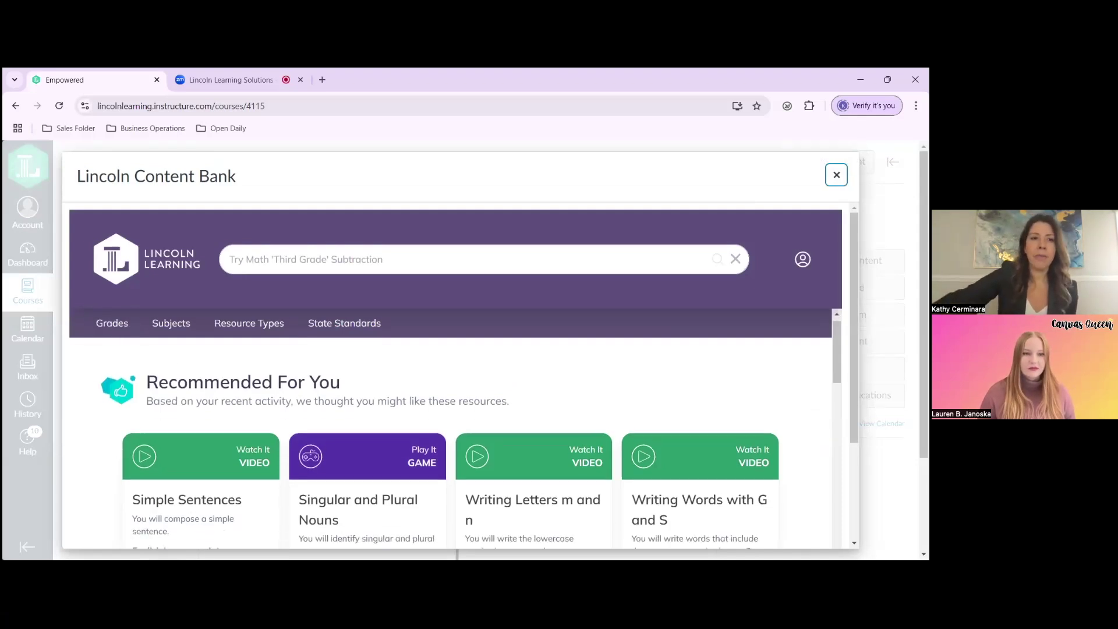
pyautogui.scroll(-2, 197, 378)
pyautogui.scroll(2, 449, 442)
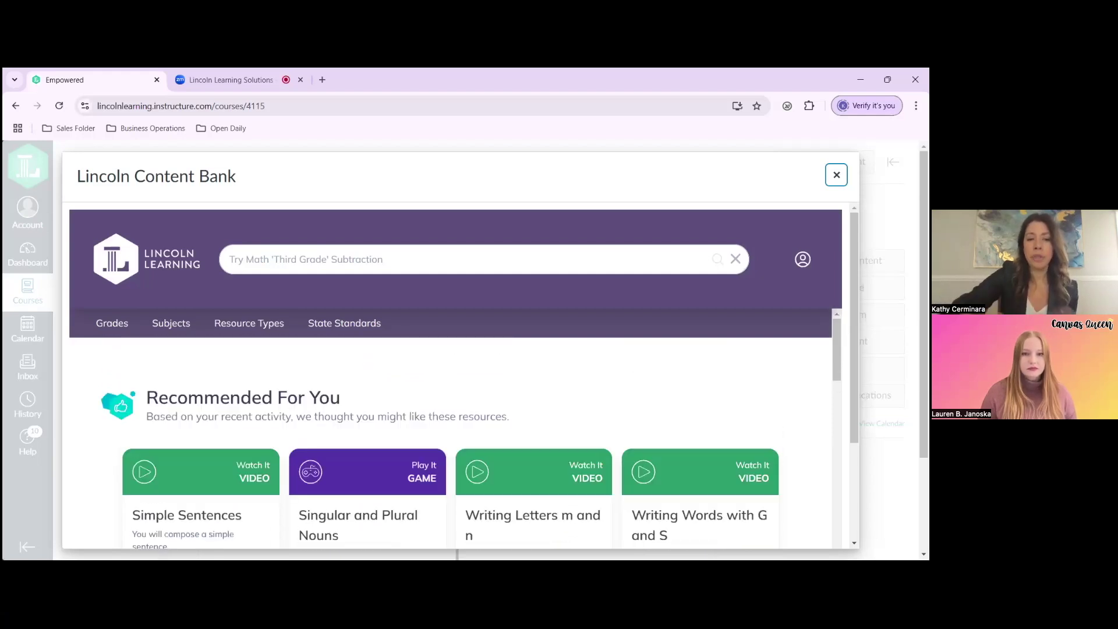
pyautogui.scroll(-1, 449, 443)
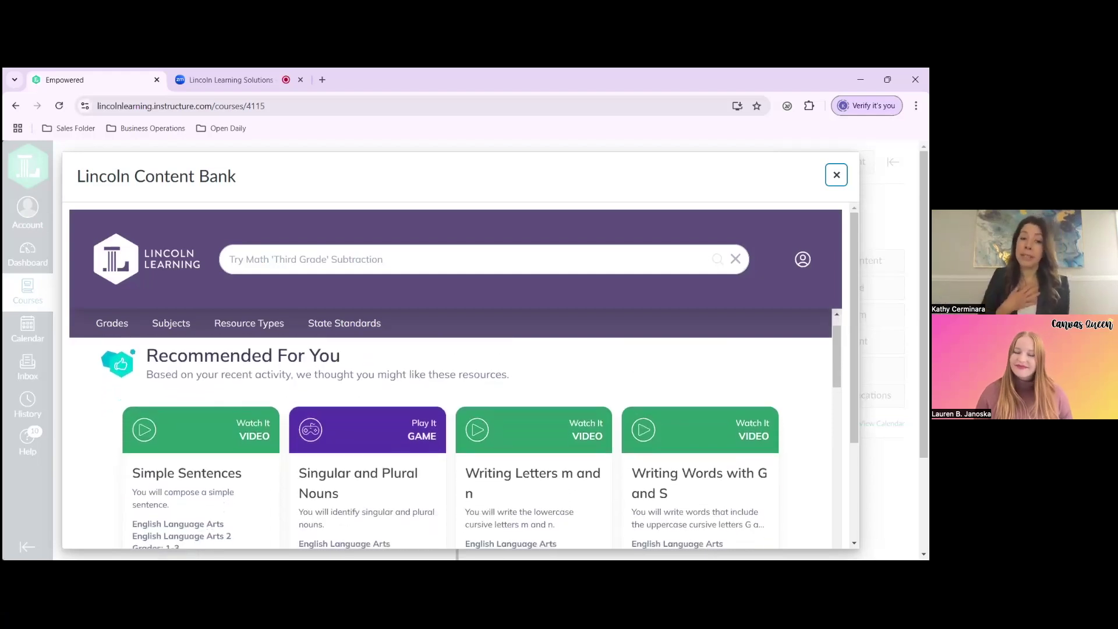
pyautogui.scroll(-1, 448, 442)
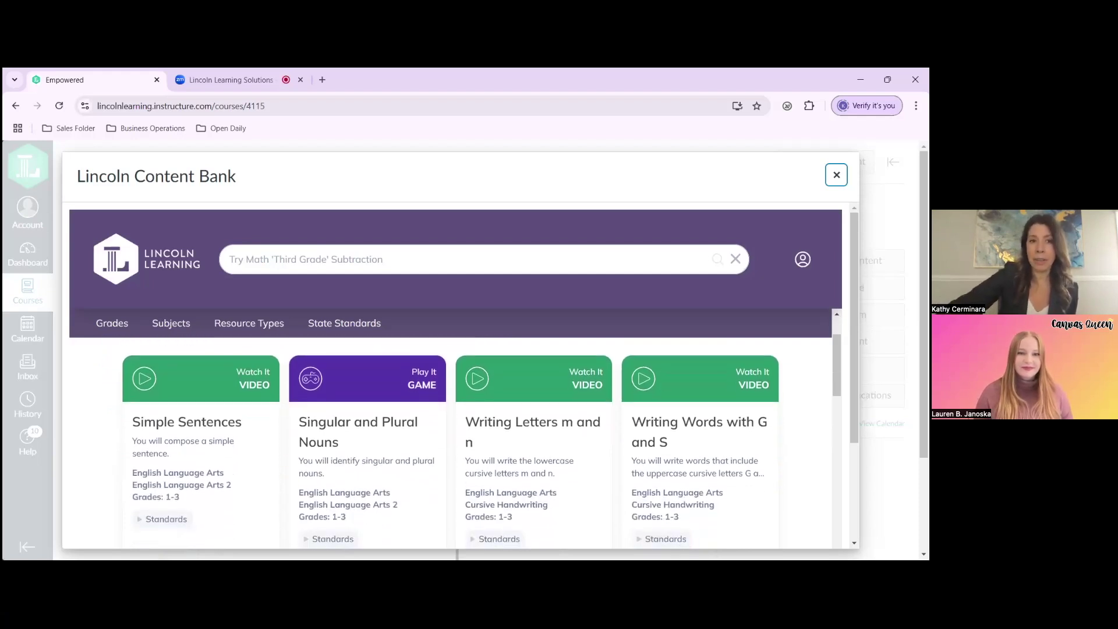
pyautogui.scroll(-5, 448, 443)
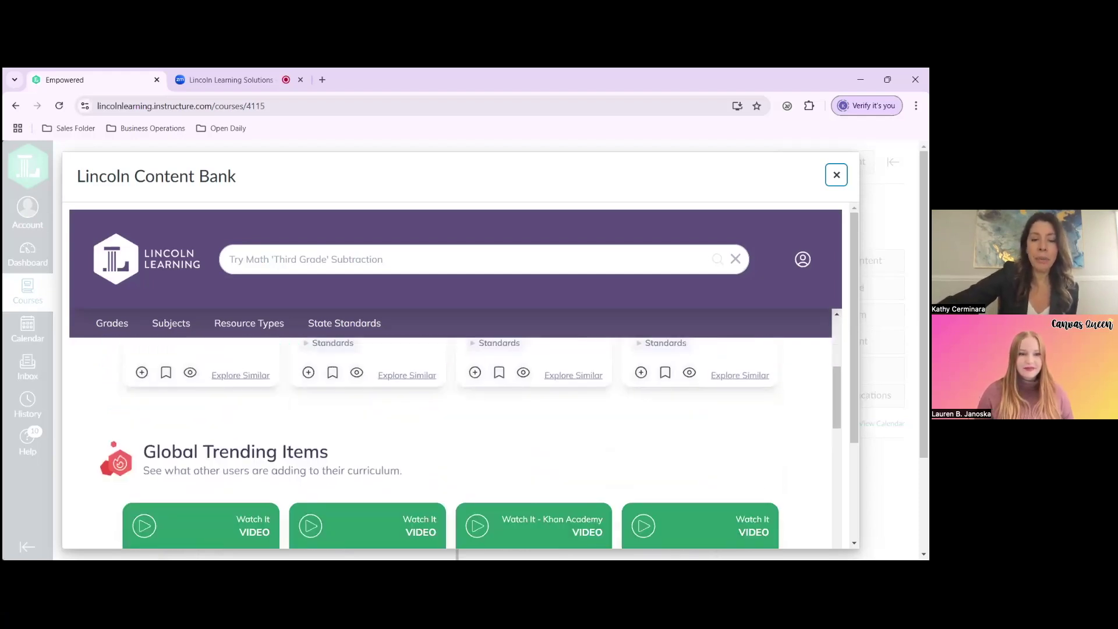
pyautogui.scroll(-2, 471, 442)
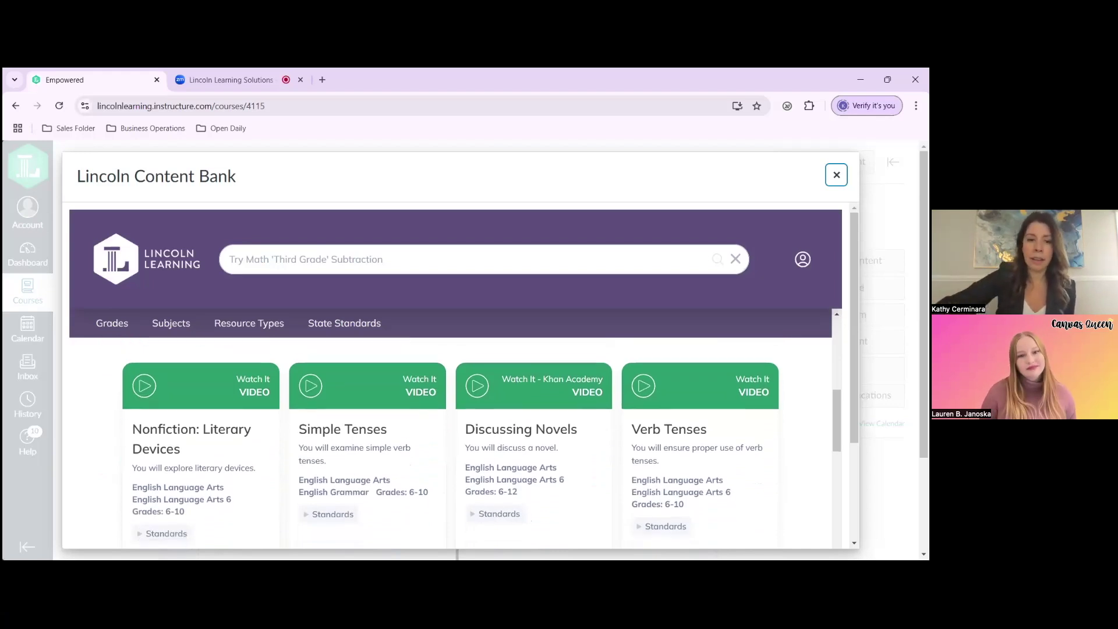
pyautogui.scroll(-6, 451, 443)
pyautogui.scroll(1, 451, 443)
pyautogui.scroll(-2, 451, 443)
pyautogui.scroll(-1, 451, 442)
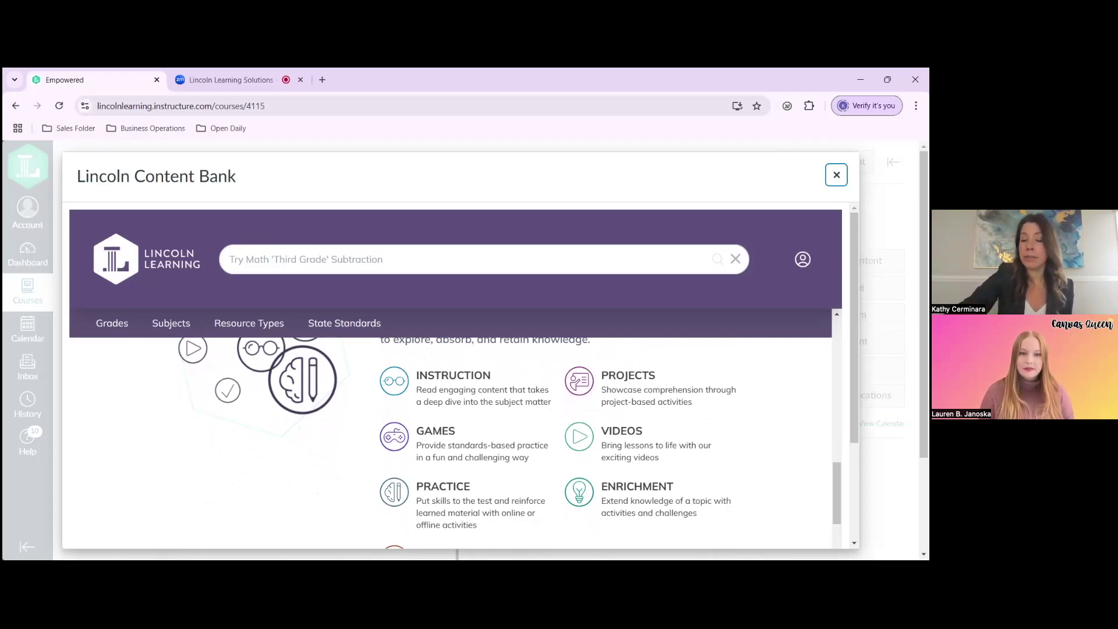
pyautogui.scroll(-3, 458, 442)
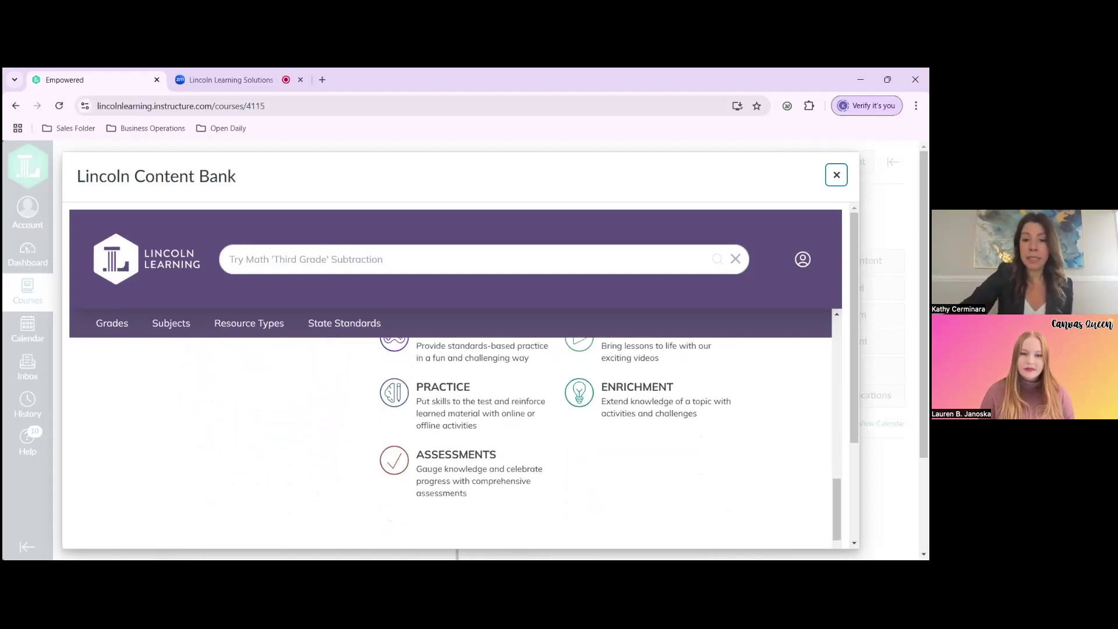
pyautogui.scroll(-2, 458, 443)
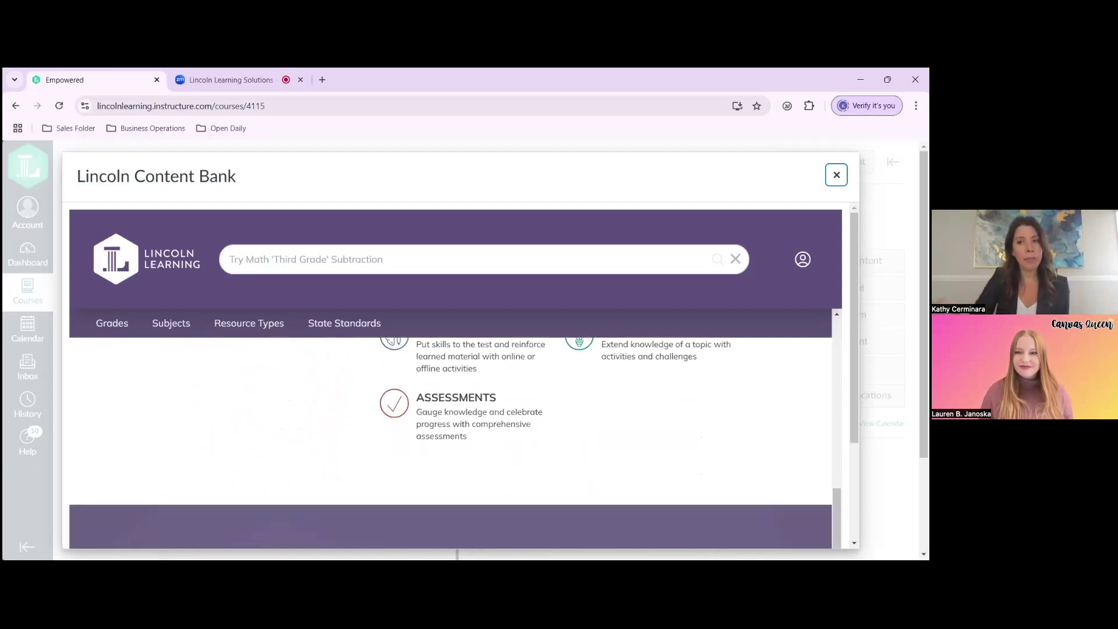
pyautogui.scroll(-3, 458, 443)
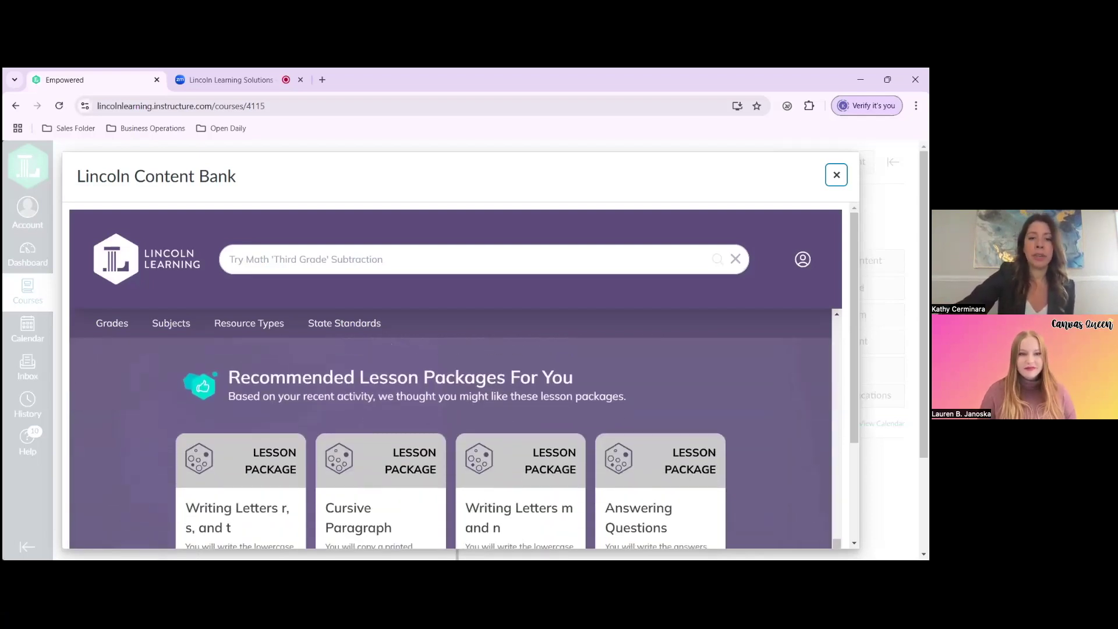
pyautogui.scroll(-1, 458, 443)
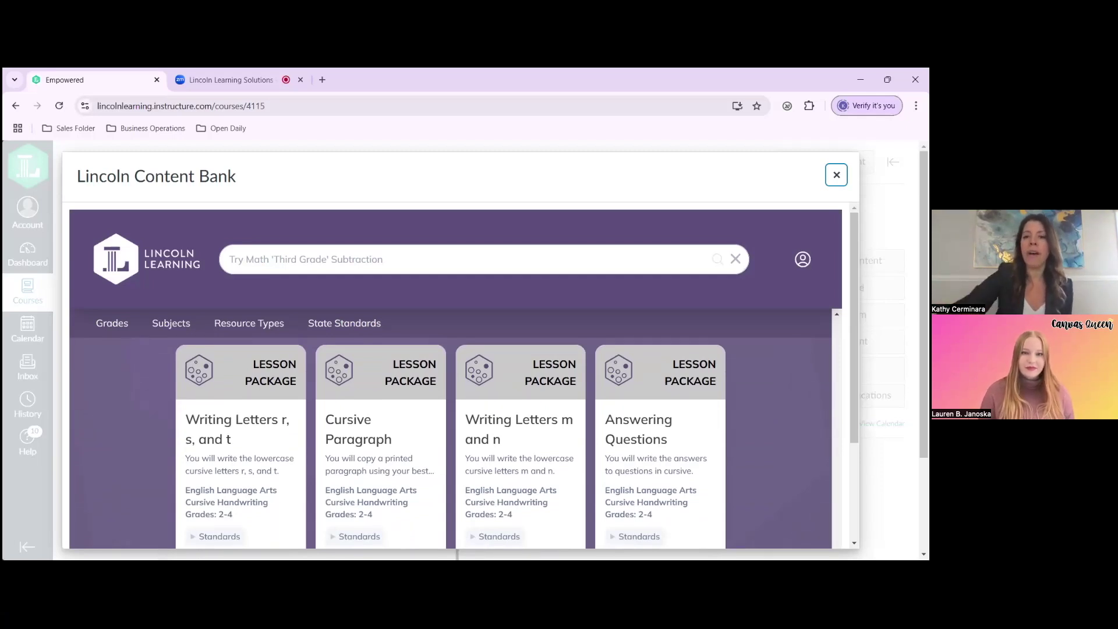
pyautogui.scroll(-4, 450, 442)
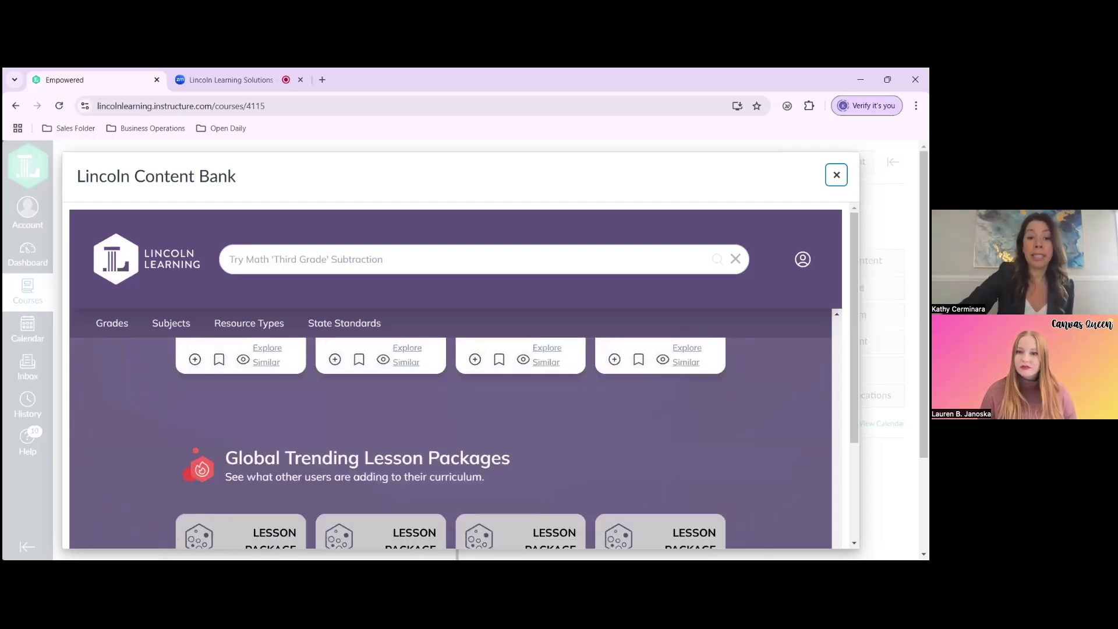
pyautogui.scroll(-2, 451, 442)
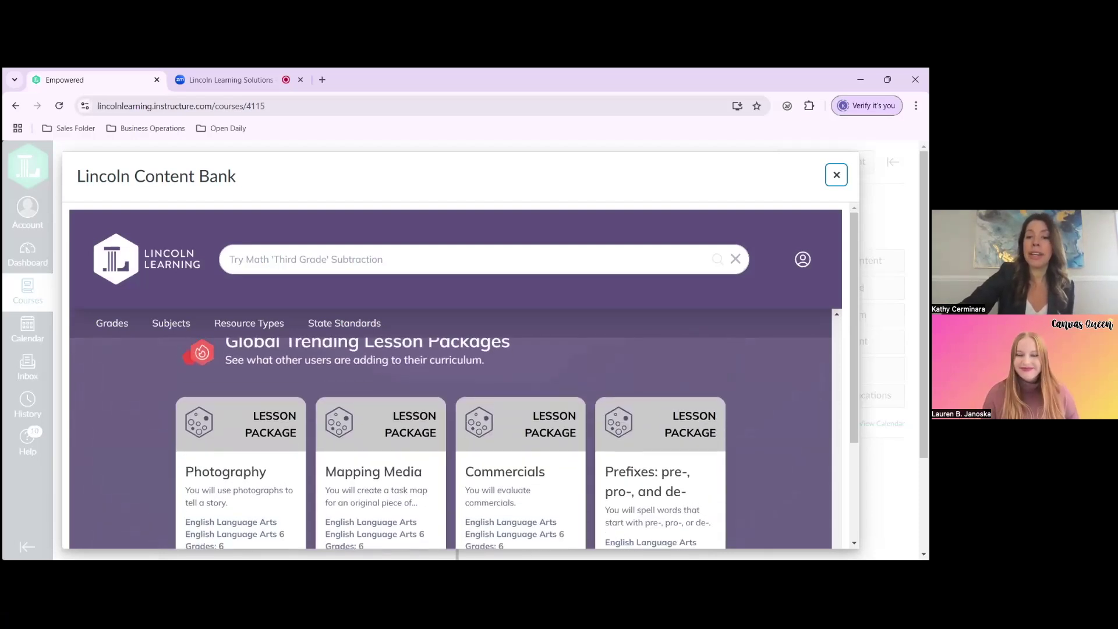
pyautogui.scroll(-3, 451, 379)
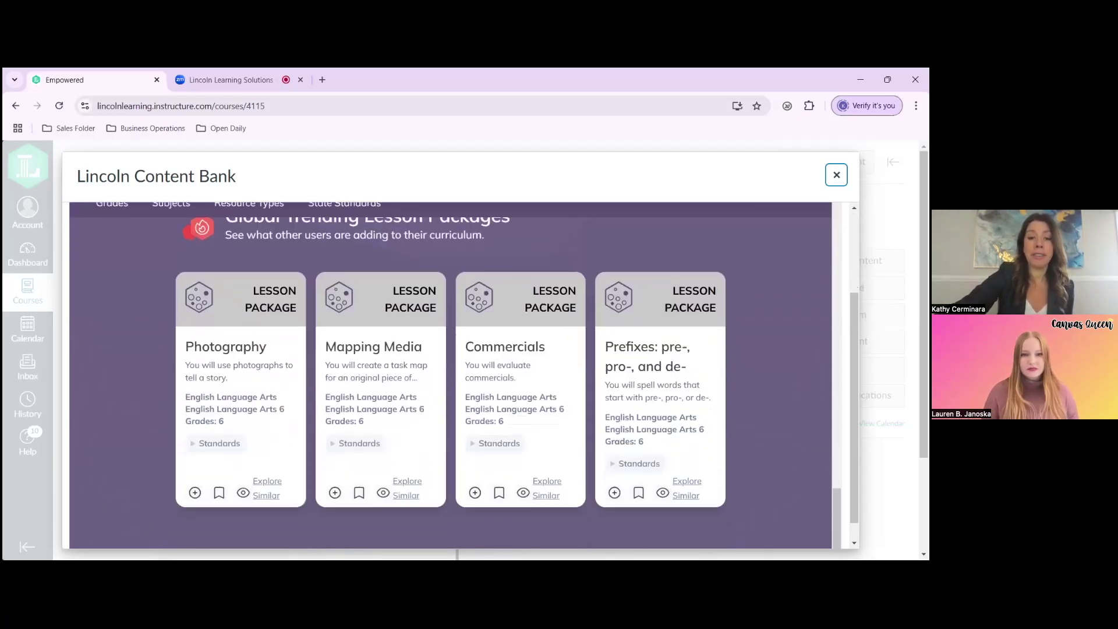
pyautogui.scroll(-6, 451, 378)
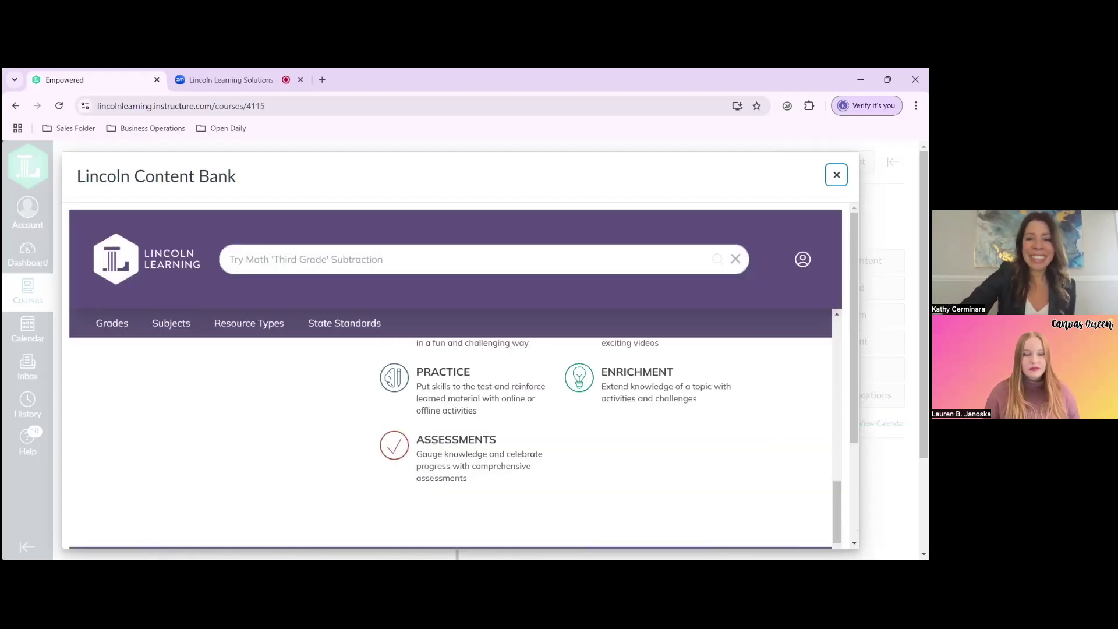
pyautogui.scroll(10, 450, 443)
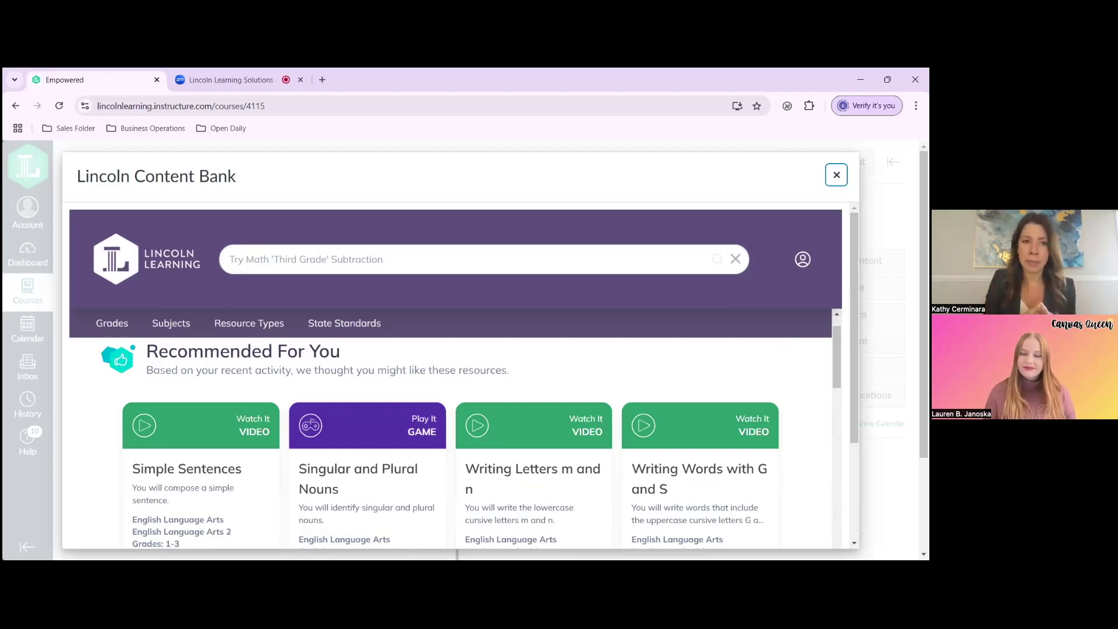
# - Search the content bank for 'singular and plural nouns'
pyautogui.scroll(1, 199, 245)
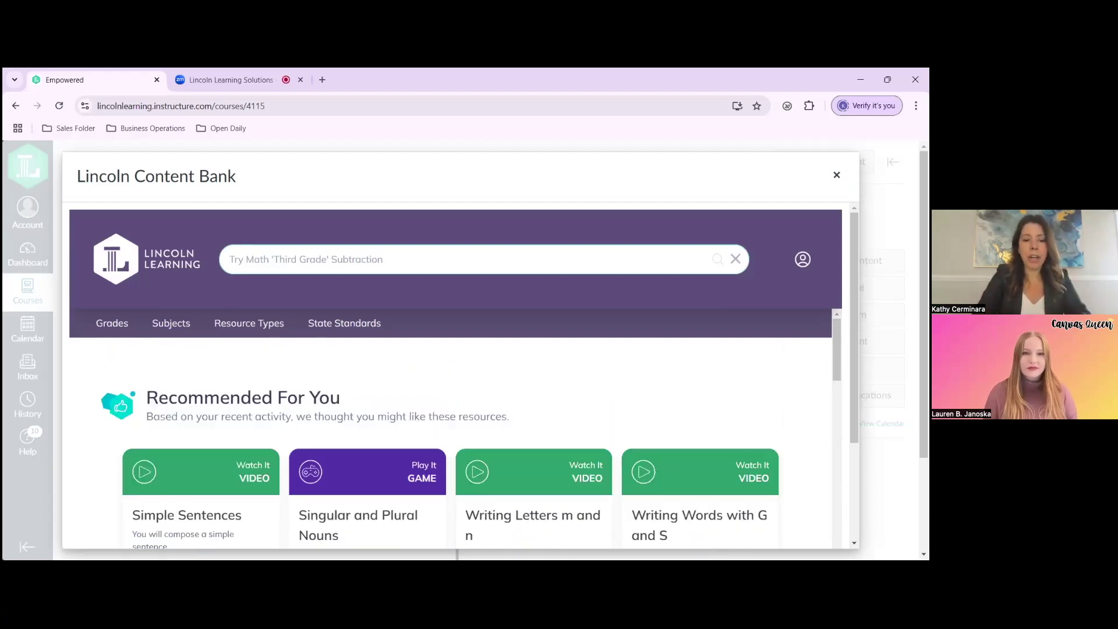
pyautogui.write('singular and plural nouns')
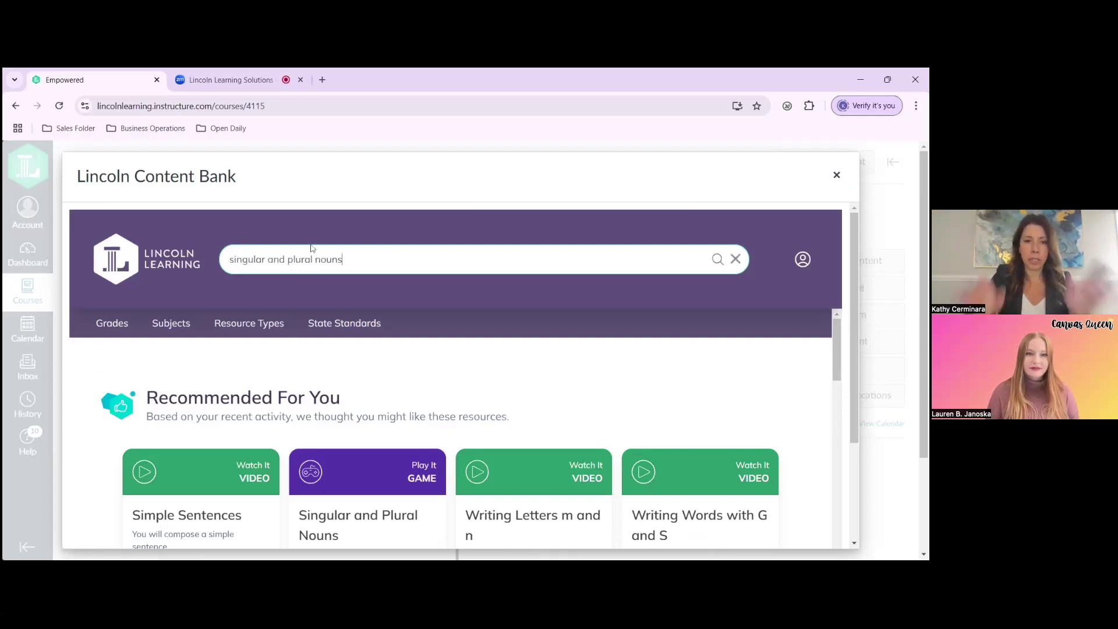
pyautogui.press('Return')
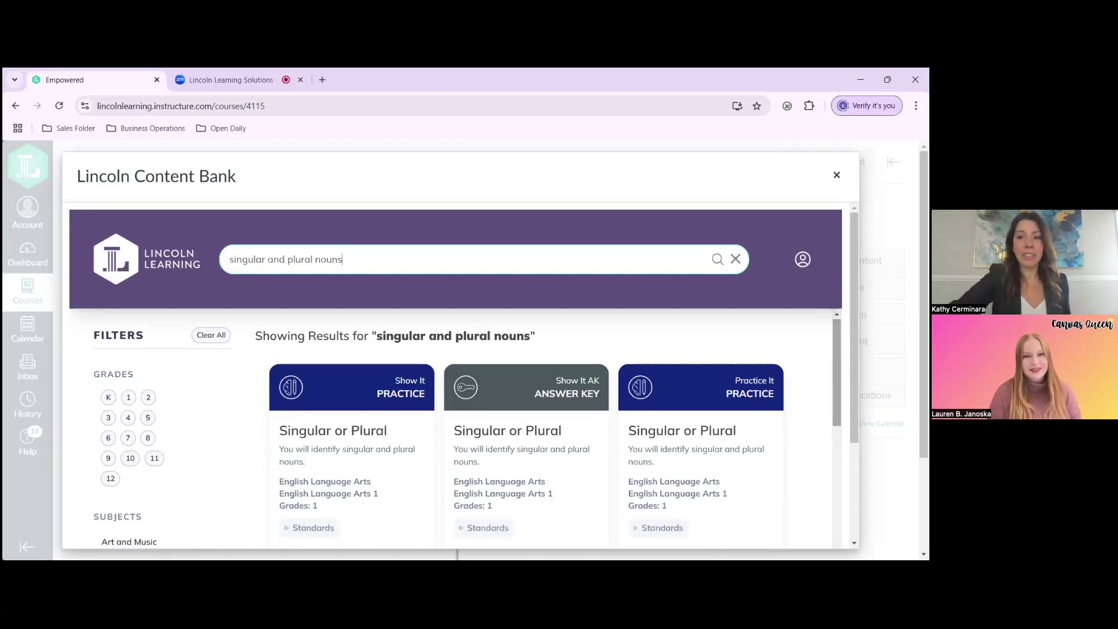
pyautogui.scroll(-1, 838, 354)
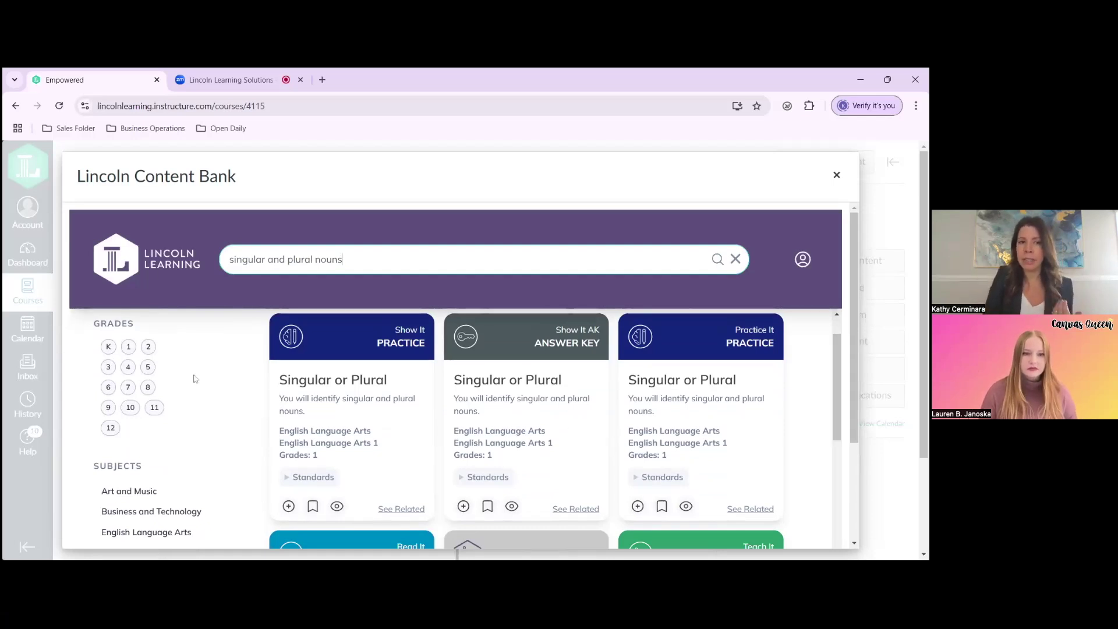
# - Filter the search results to grades 1, 2 and 3 and browse them
pyautogui.click(129, 346)
pyautogui.click(148, 347)
pyautogui.click(108, 367)
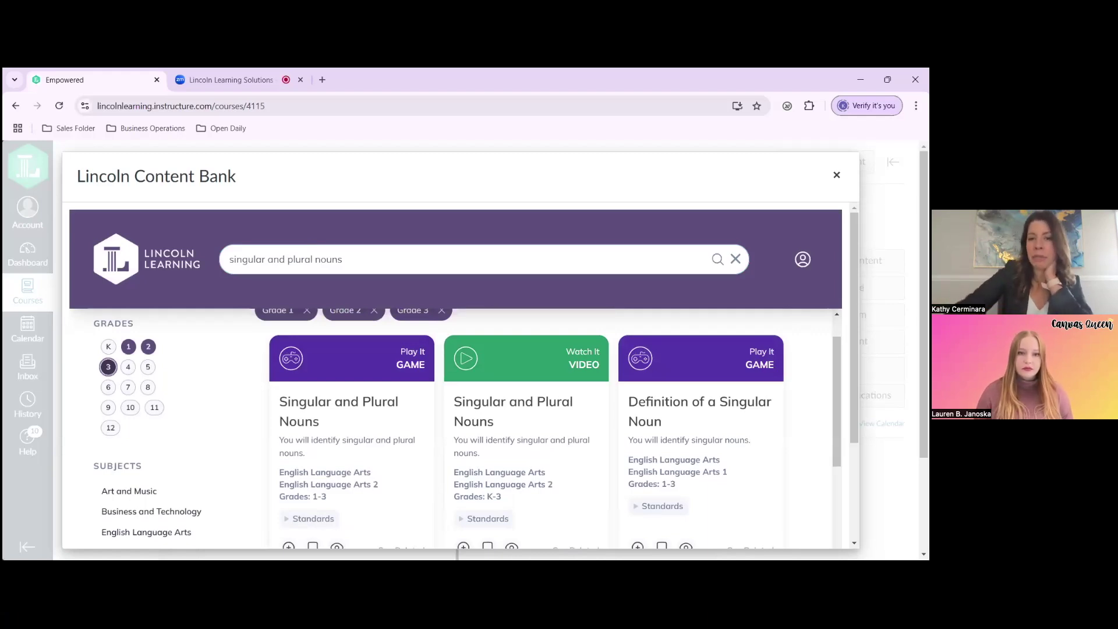
pyautogui.scroll(-1, 466, 429)
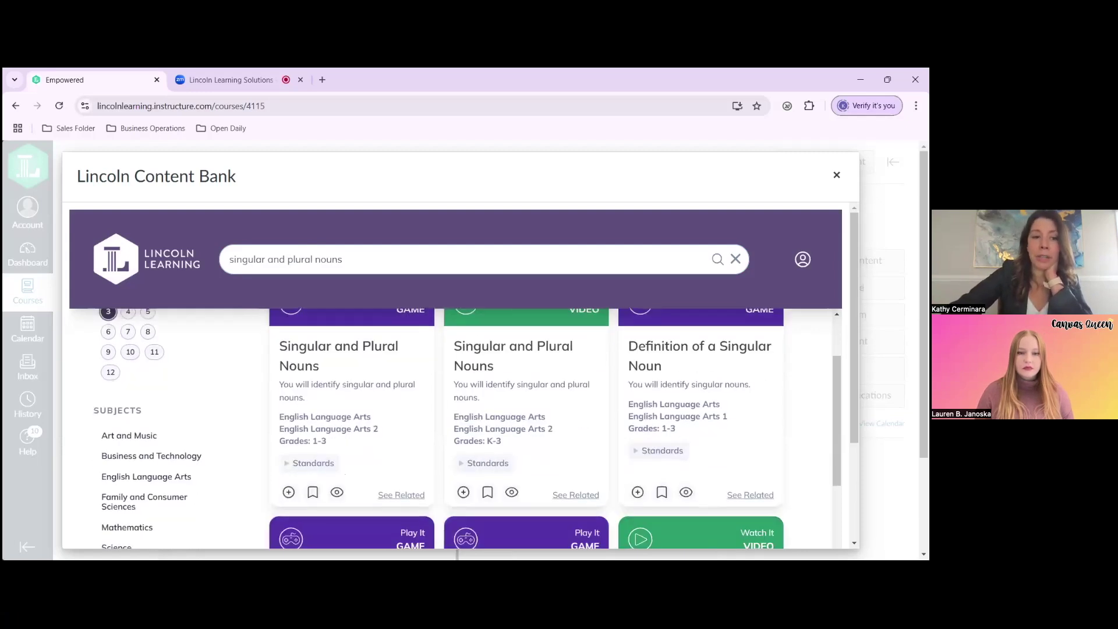
pyautogui.scroll(1, 466, 429)
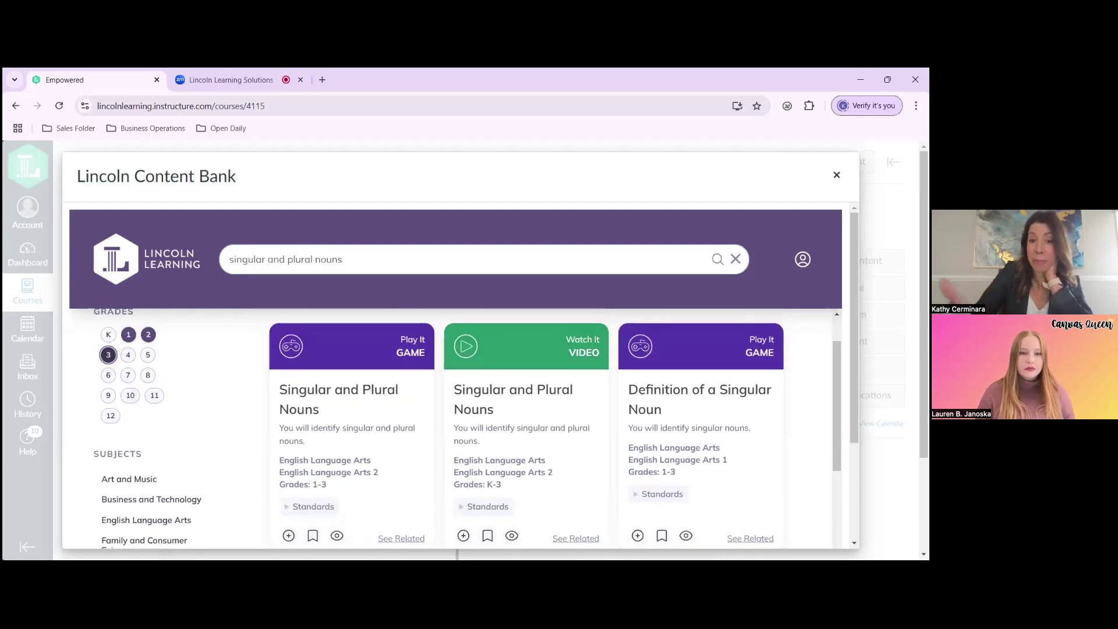
pyautogui.scroll(-4, 466, 428)
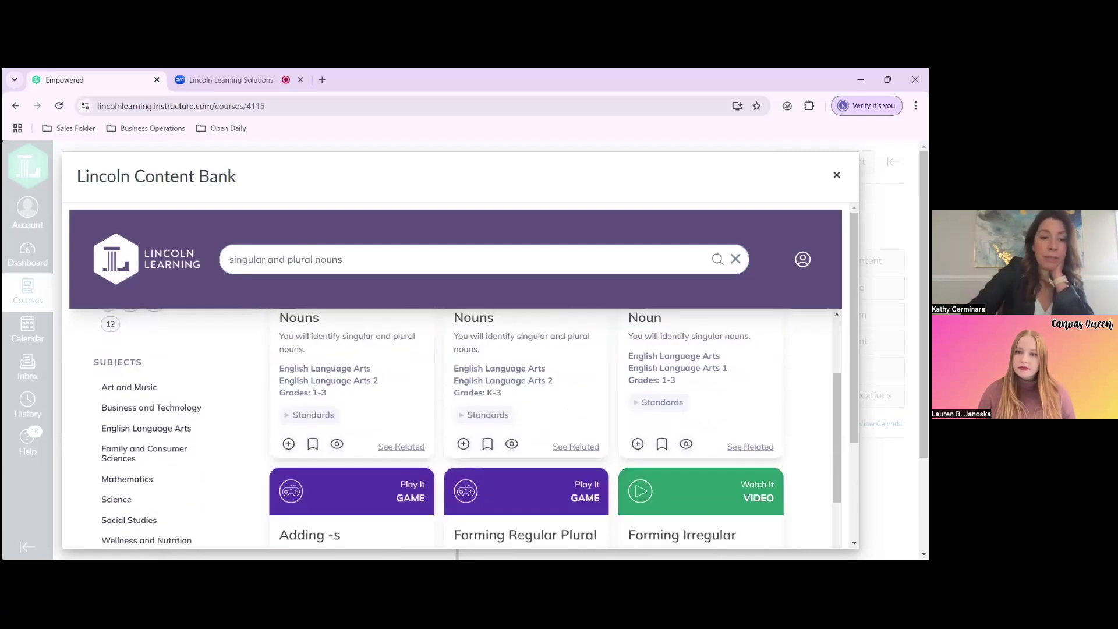
pyautogui.scroll(-2, 466, 428)
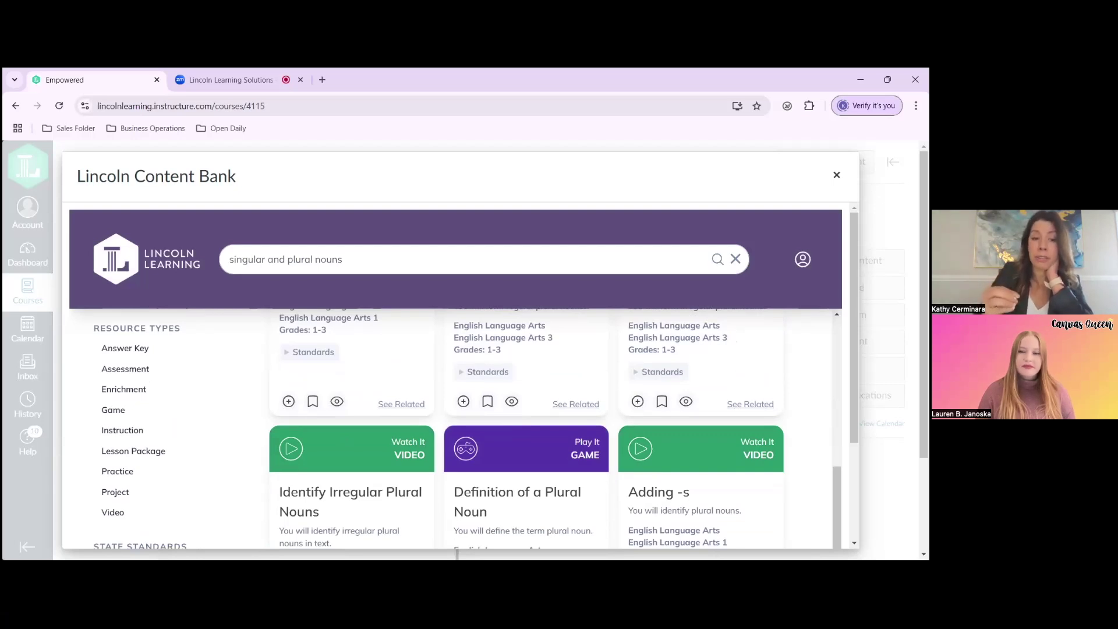
pyautogui.scroll(-3, 215, 431)
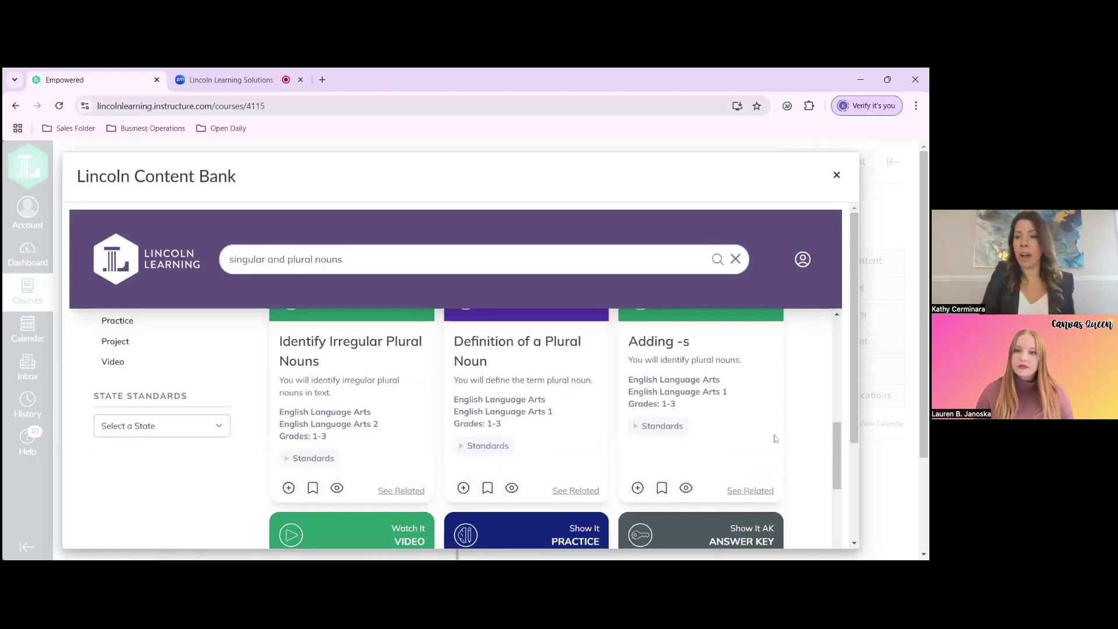
# - Expand the Standards on the Singular and Plural Nouns Watch It card
pyautogui.moveTo(835, 458); pyautogui.dragTo(833, 364)
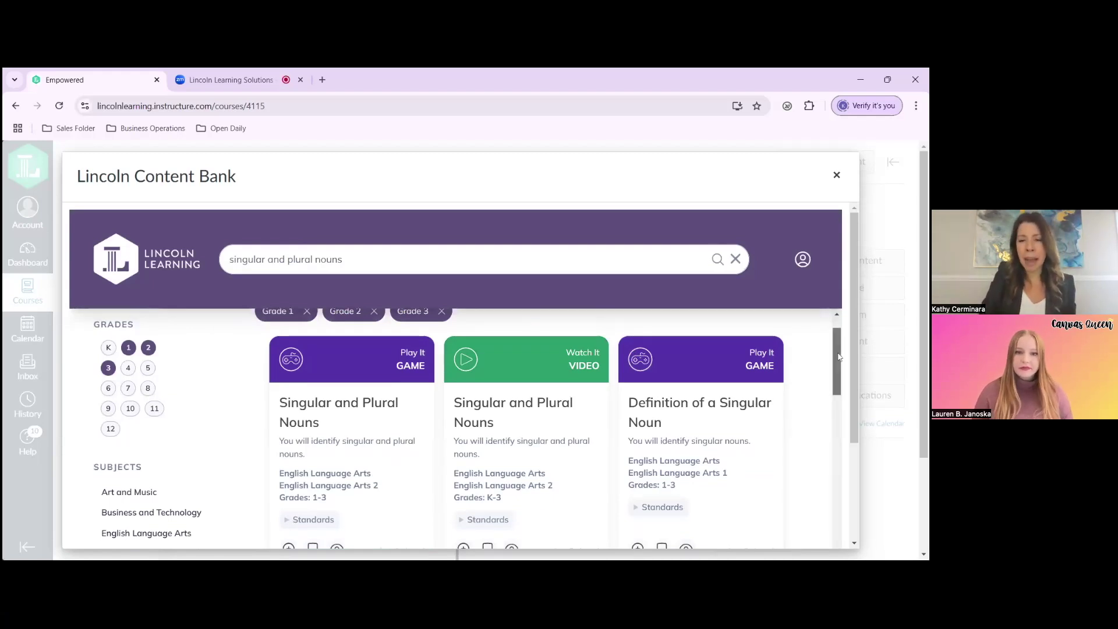
pyautogui.moveTo(838, 359); pyautogui.dragTo(839, 369)
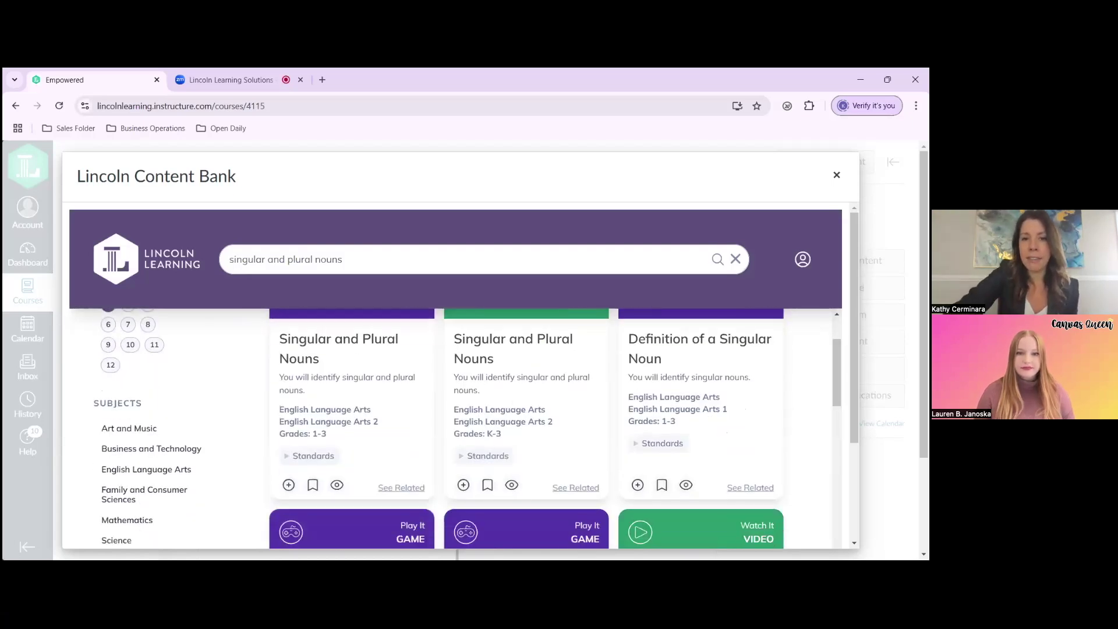
pyautogui.scroll(1, 510, 401)
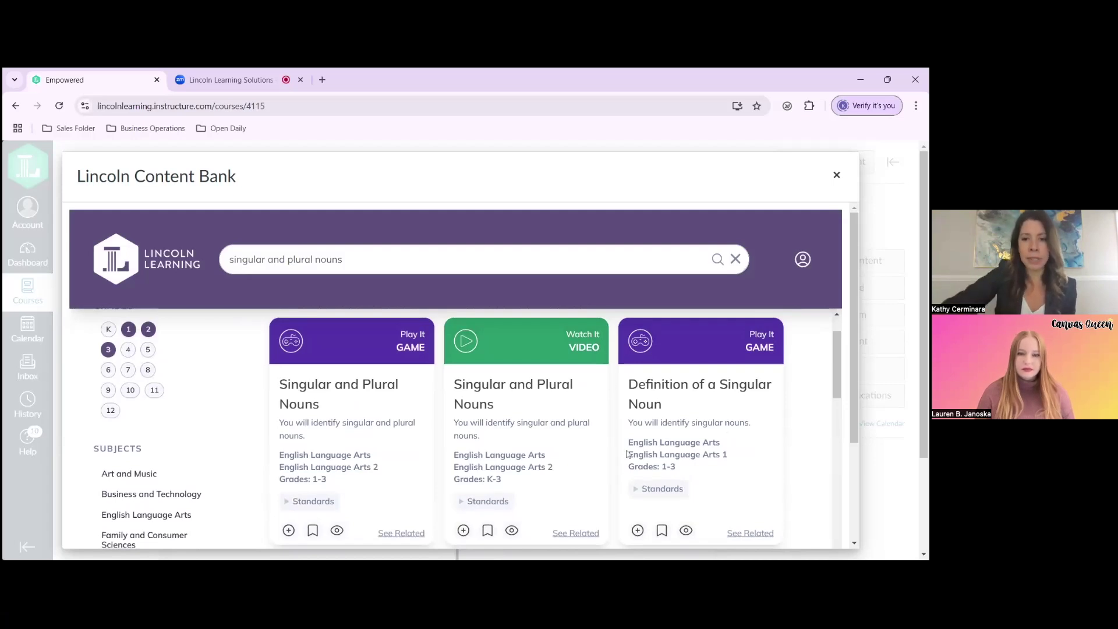
pyautogui.scroll(-1, 627, 454)
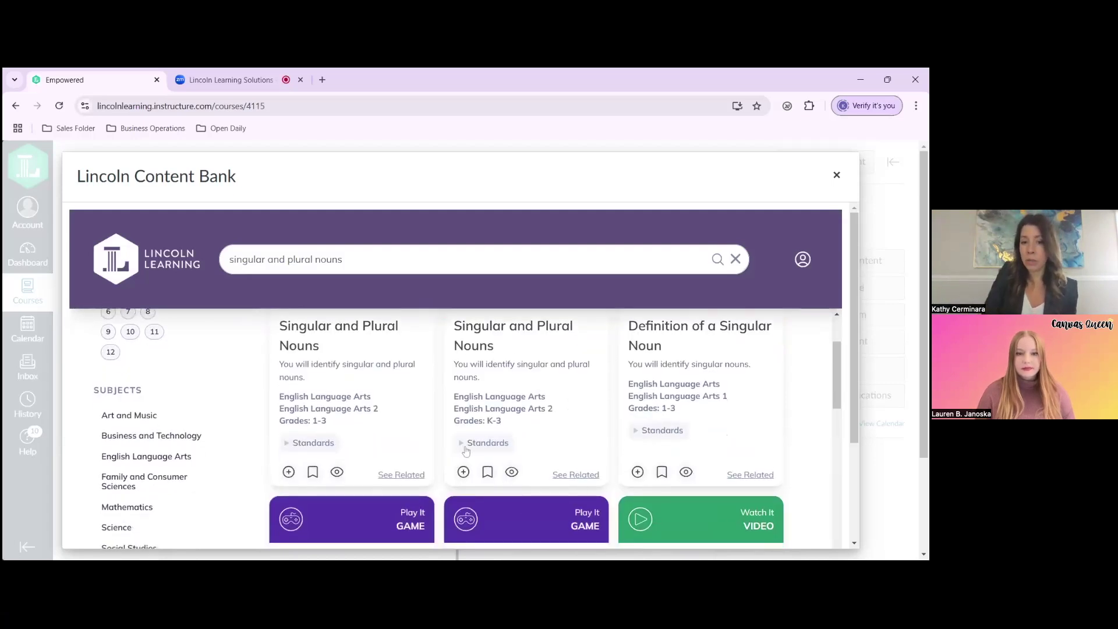
pyautogui.click(466, 444)
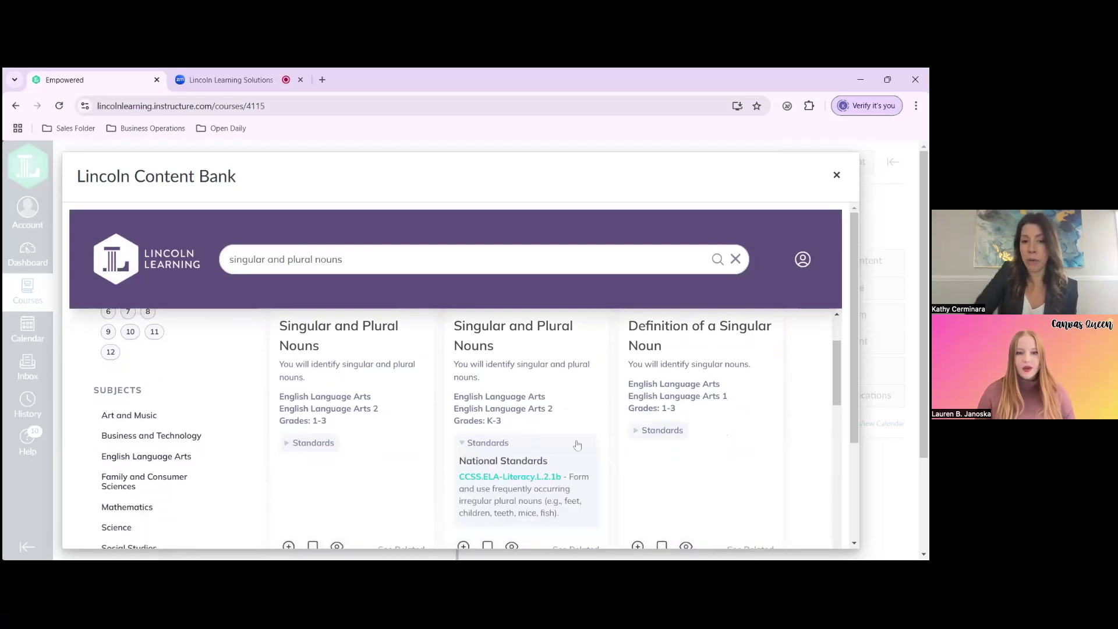
pyautogui.scroll(-1, 577, 446)
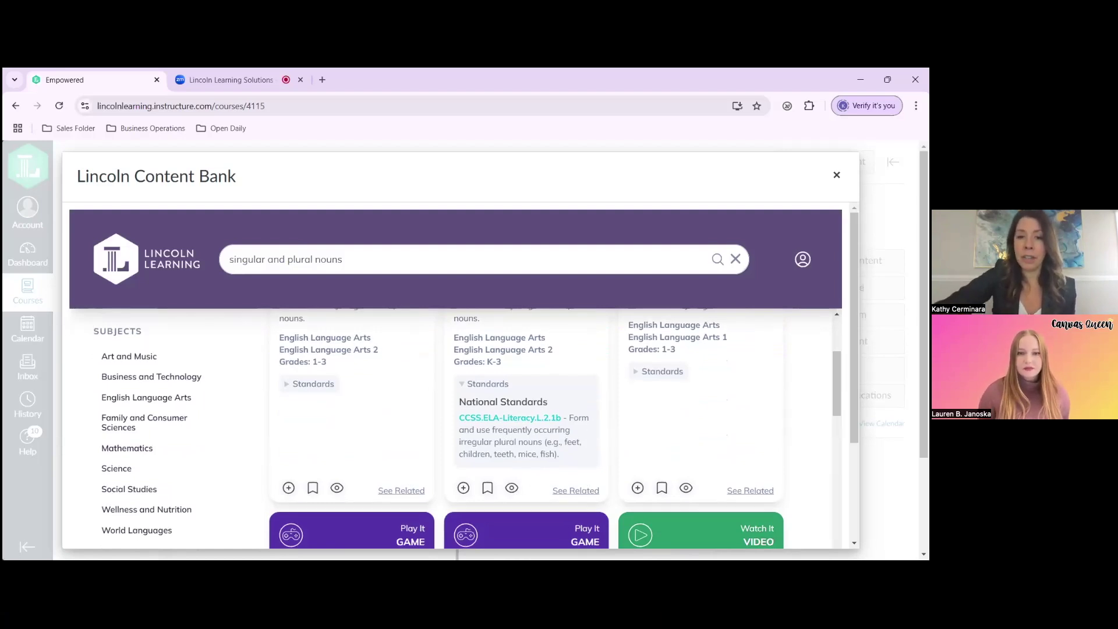
pyautogui.scroll(1, 514, 492)
pyautogui.scroll(-1, 513, 500)
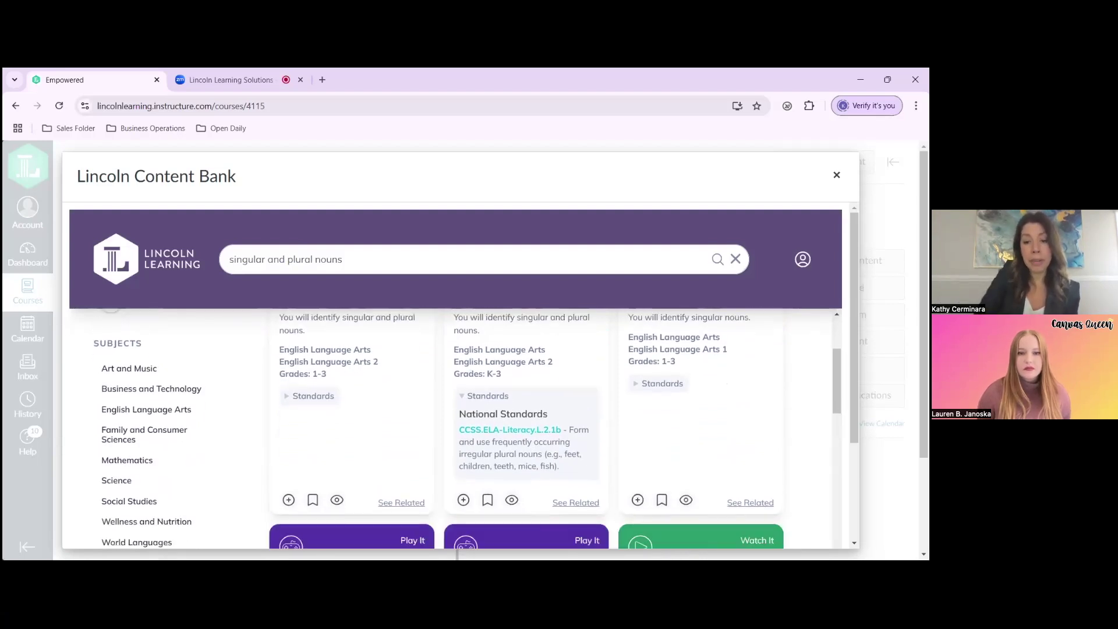
# - Preview the Singular and Plural Nouns Watch It video and start it playing
pyautogui.click(512, 500)
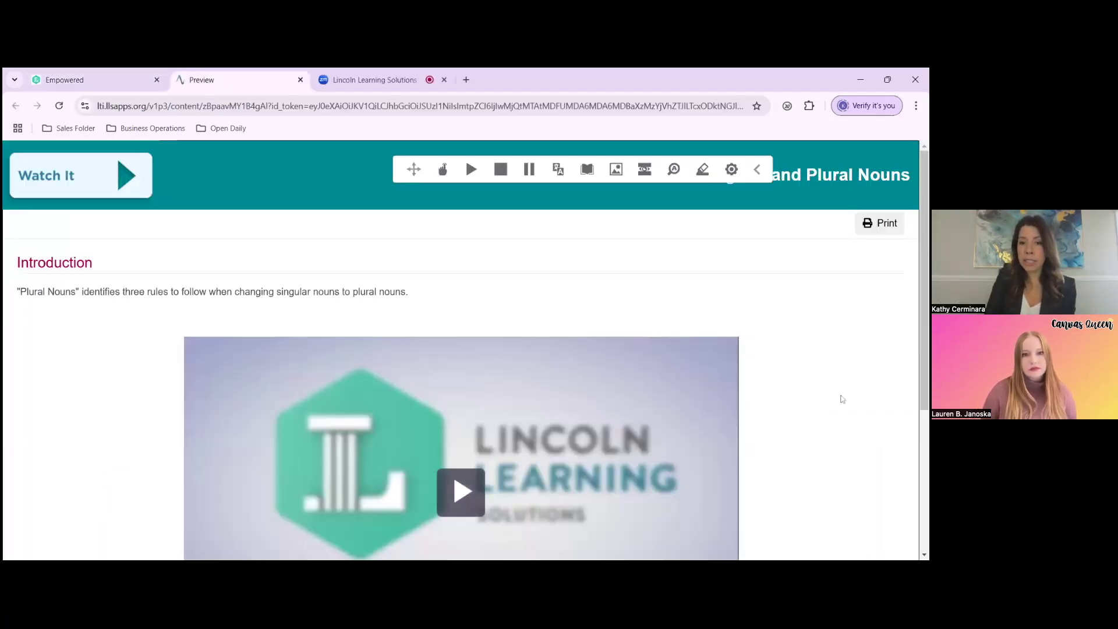
pyautogui.click(446, 494)
pyautogui.scroll(-3, 461, 494)
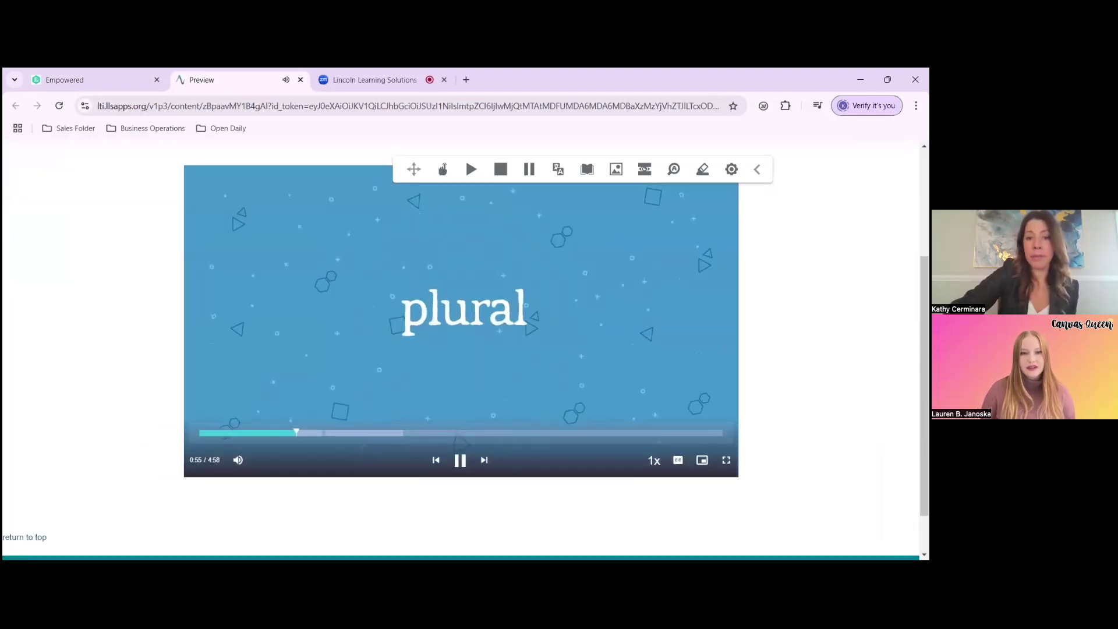
# - Pause the video and bring the Empowered course tab into its own window
pyautogui.click(460, 460)
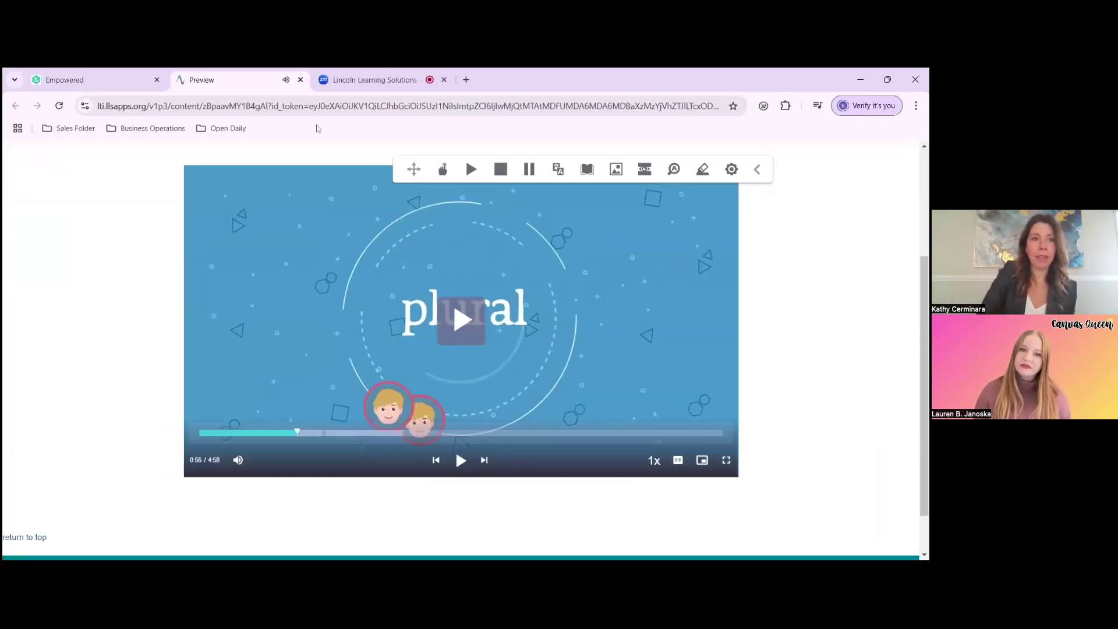
pyautogui.click(115, 80)
pyautogui.moveTo(115, 80); pyautogui.dragTo(321, 81)
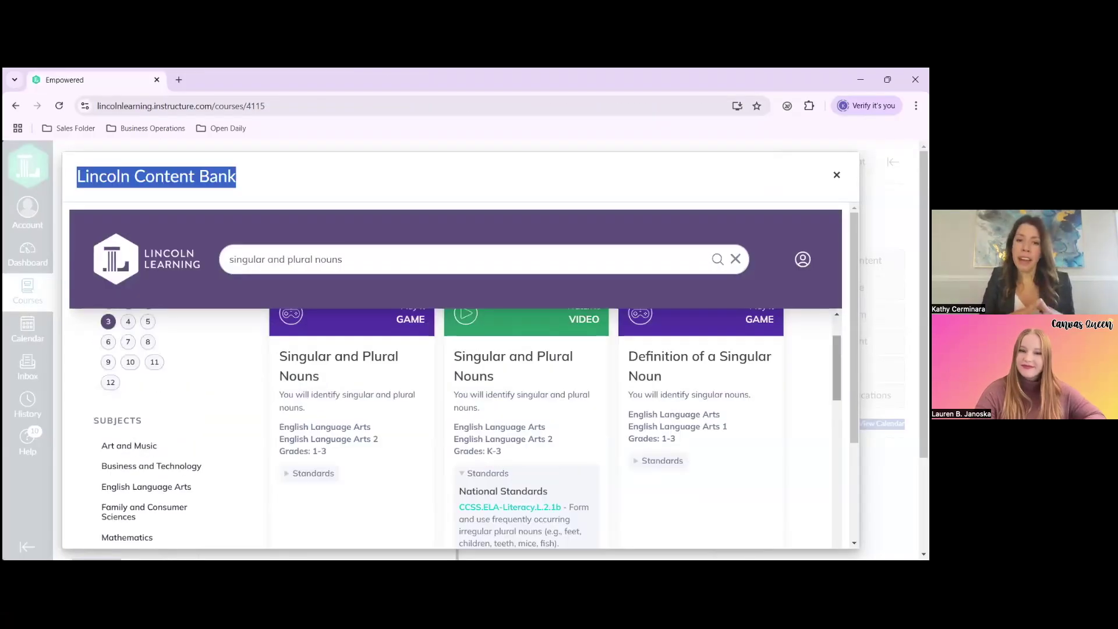
pyautogui.scroll(-2, 521, 422)
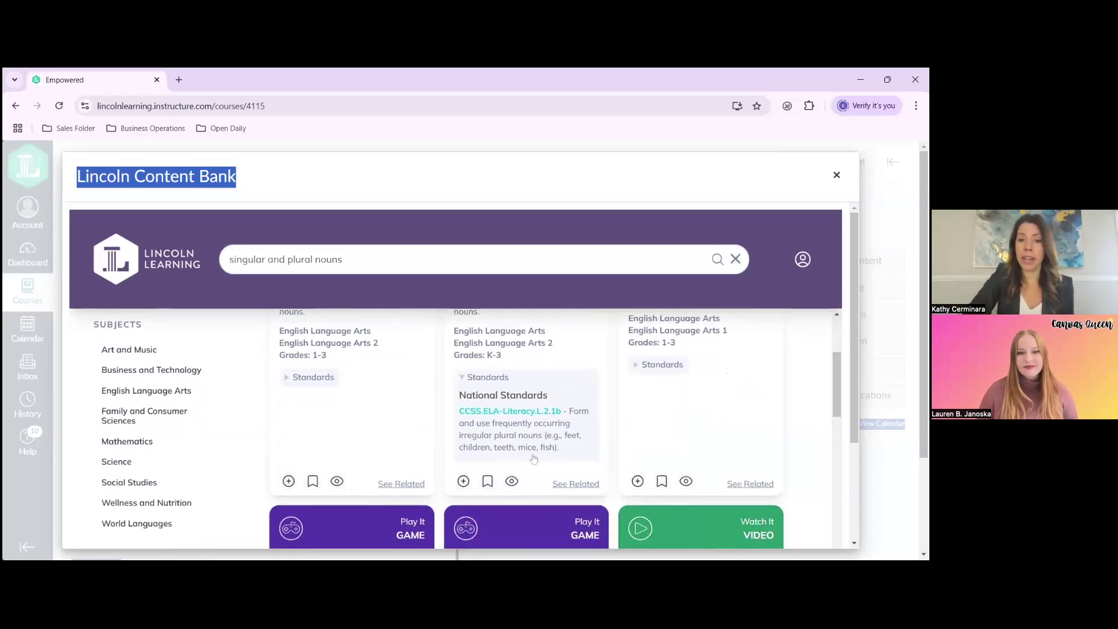
# - Bookmark the Singular and Plural Nouns Watch It video
pyautogui.click(488, 485)
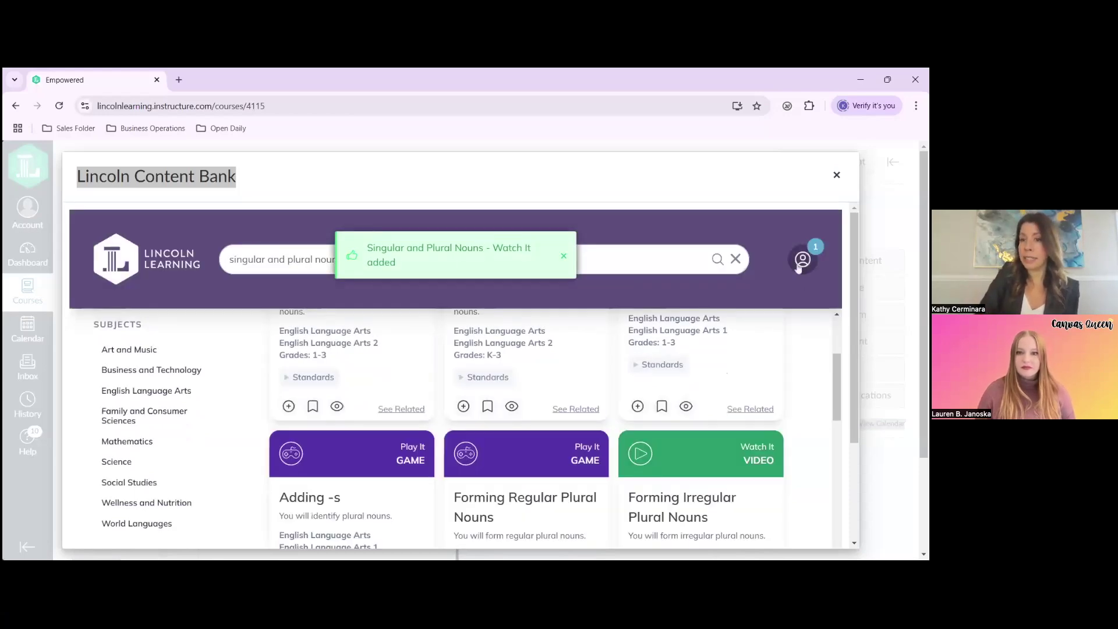
pyautogui.scroll(1, 535, 428)
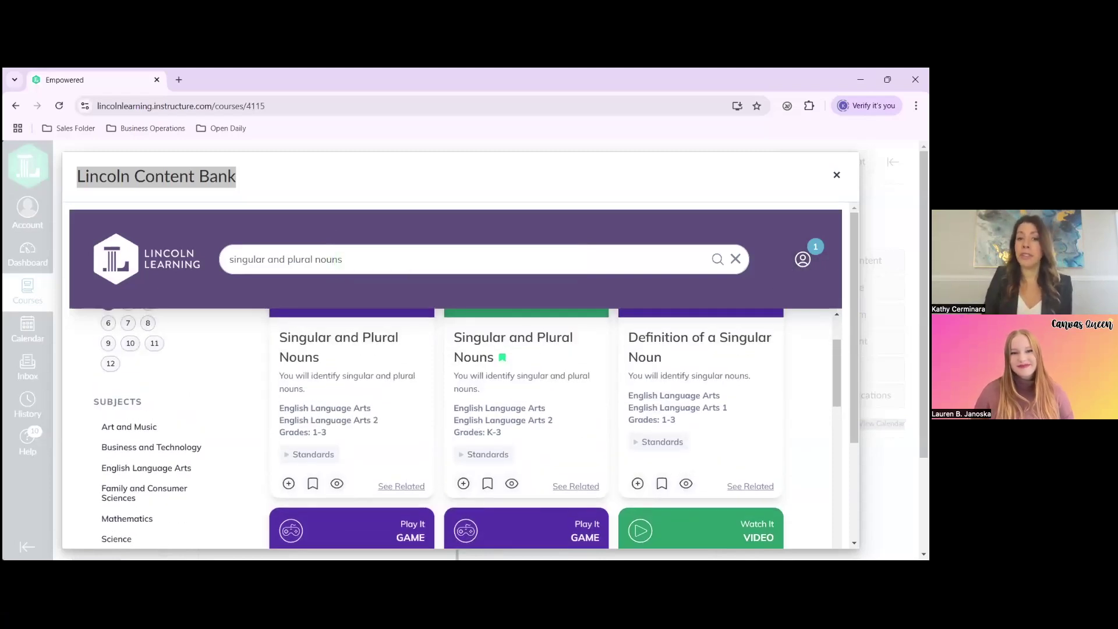
pyautogui.scroll(1, 524, 428)
pyautogui.scroll(-1, 525, 428)
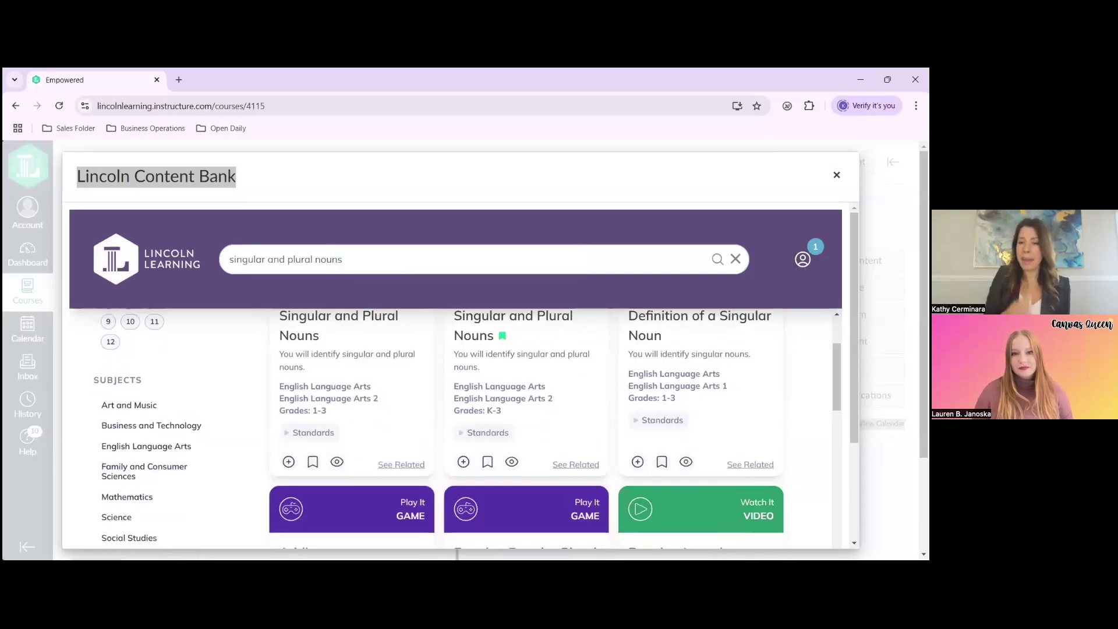
# - Show the items related to the Singular and Plural Nouns Watch It video
pyautogui.click(574, 465)
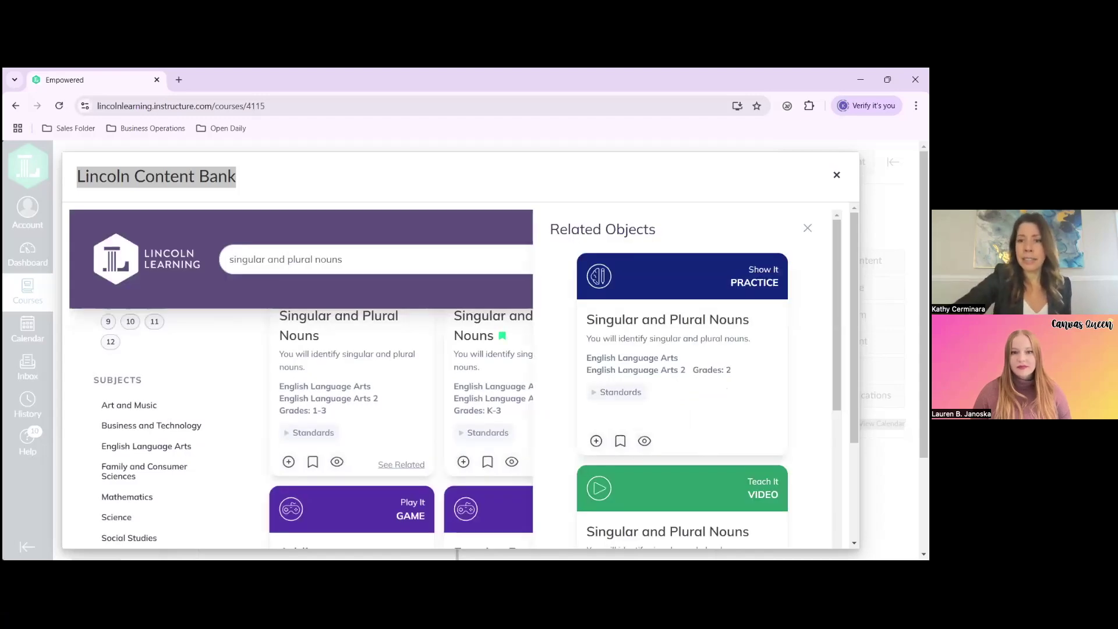
pyautogui.scroll(-2, 693, 379)
pyautogui.scroll(-1, 693, 378)
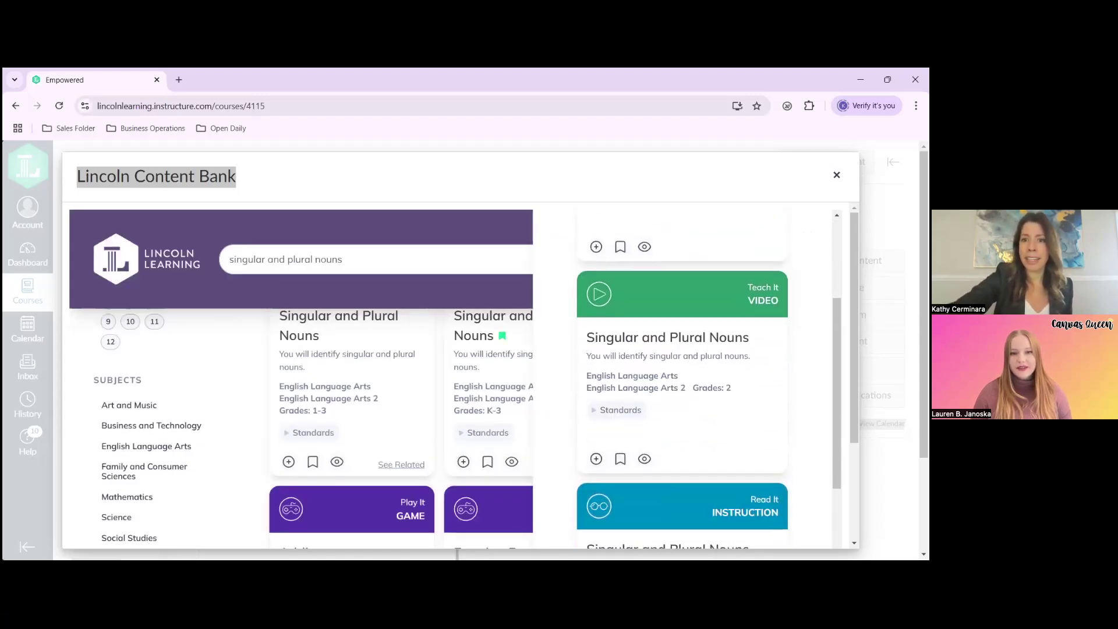
pyautogui.scroll(3, 693, 379)
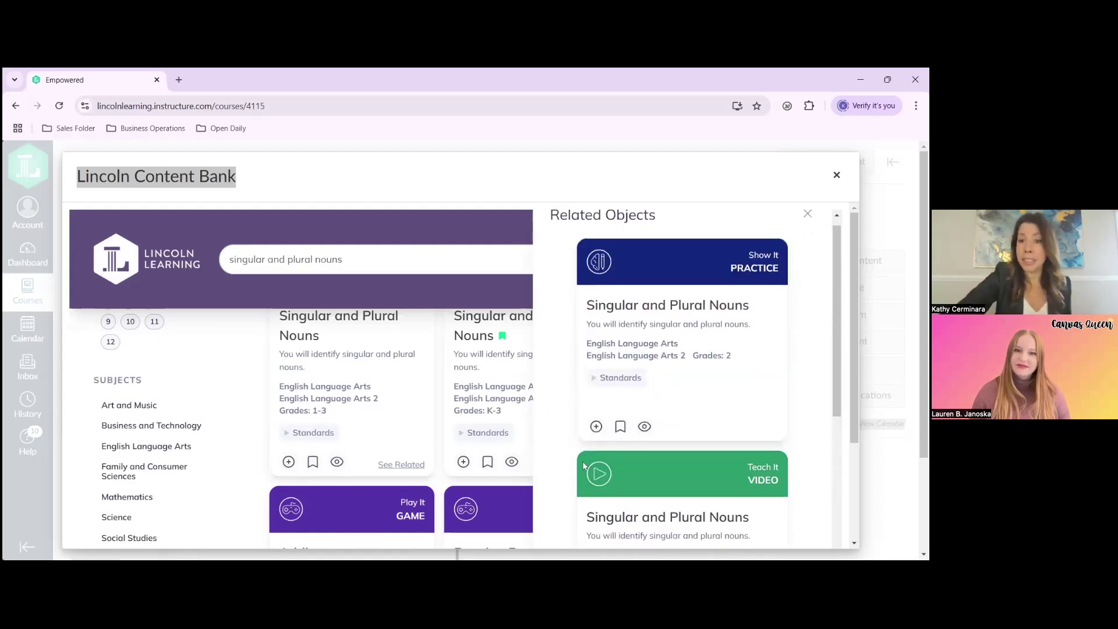
pyautogui.scroll(-2, 583, 466)
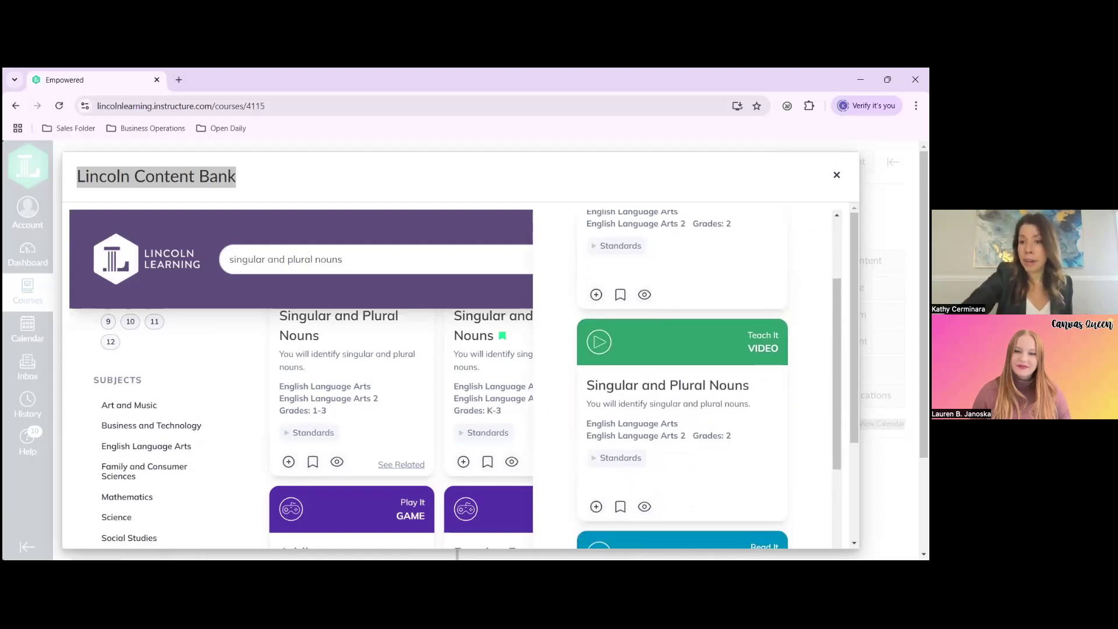
pyautogui.scroll(-8, 683, 379)
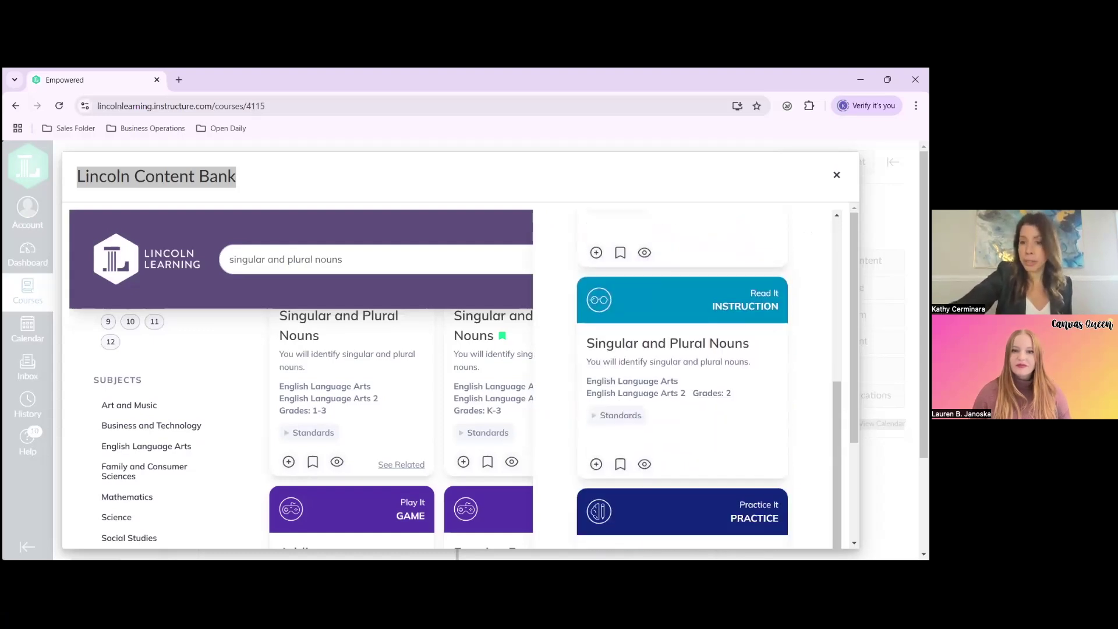
pyautogui.scroll(-1, 683, 378)
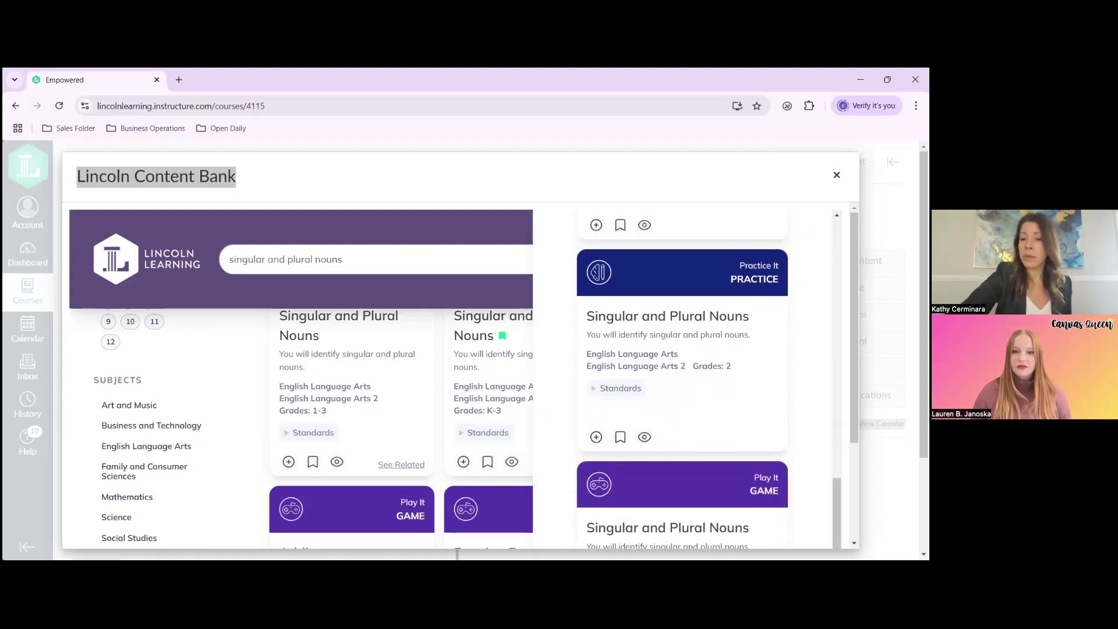
pyautogui.scroll(-2, 682, 379)
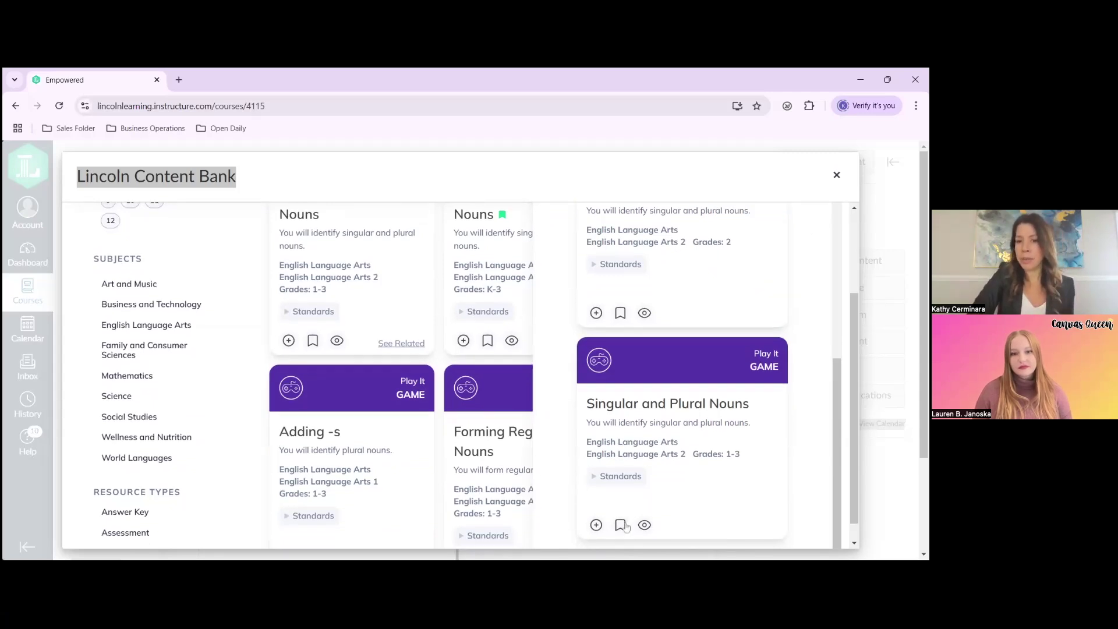
# - Bookmark the related Play It game, Practice It activity and Teach It video
pyautogui.click(621, 526)
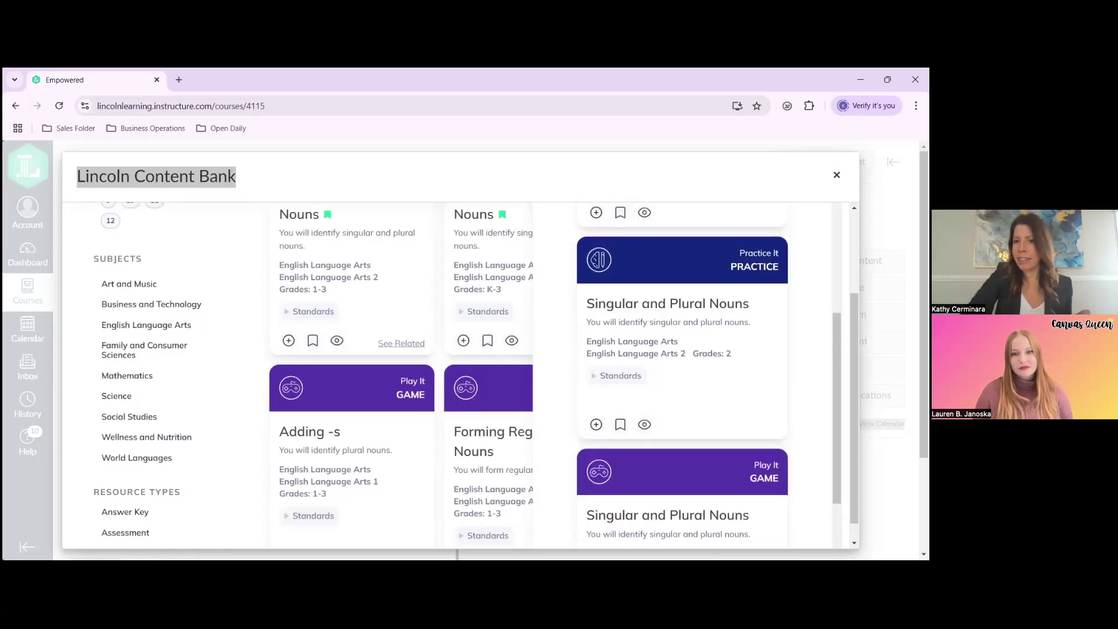
pyautogui.click(621, 426)
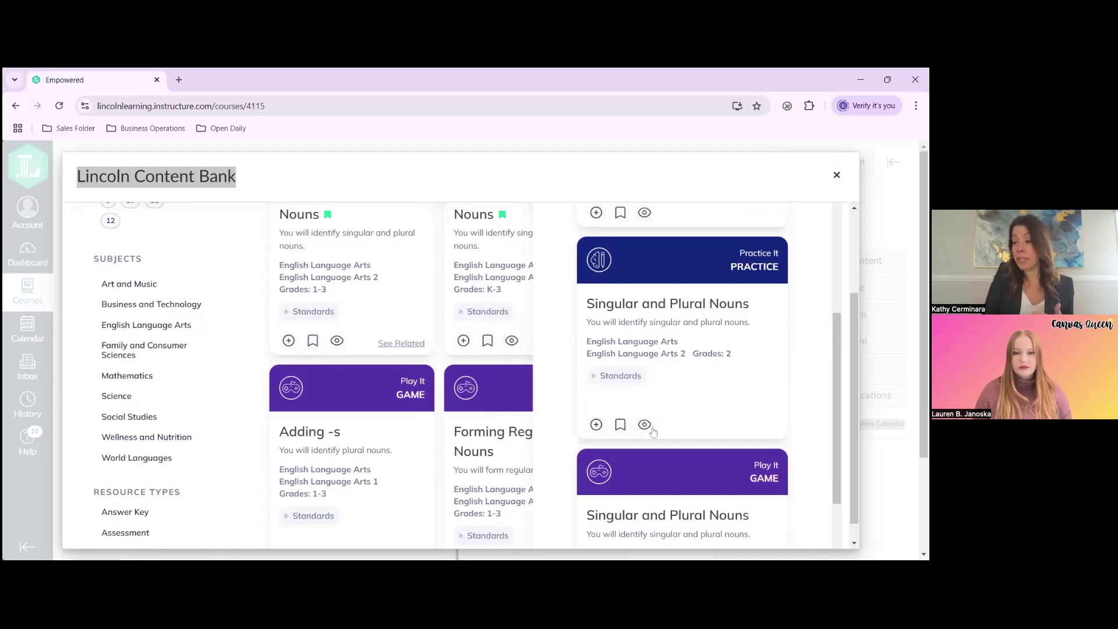
pyautogui.scroll(3, 653, 431)
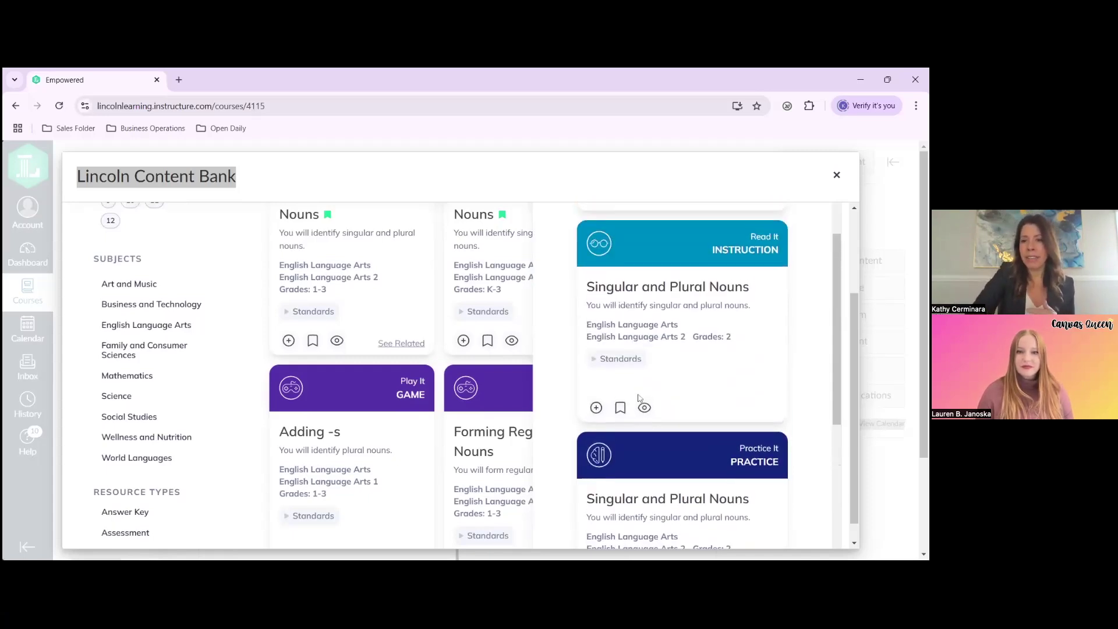
pyautogui.scroll(3, 641, 399)
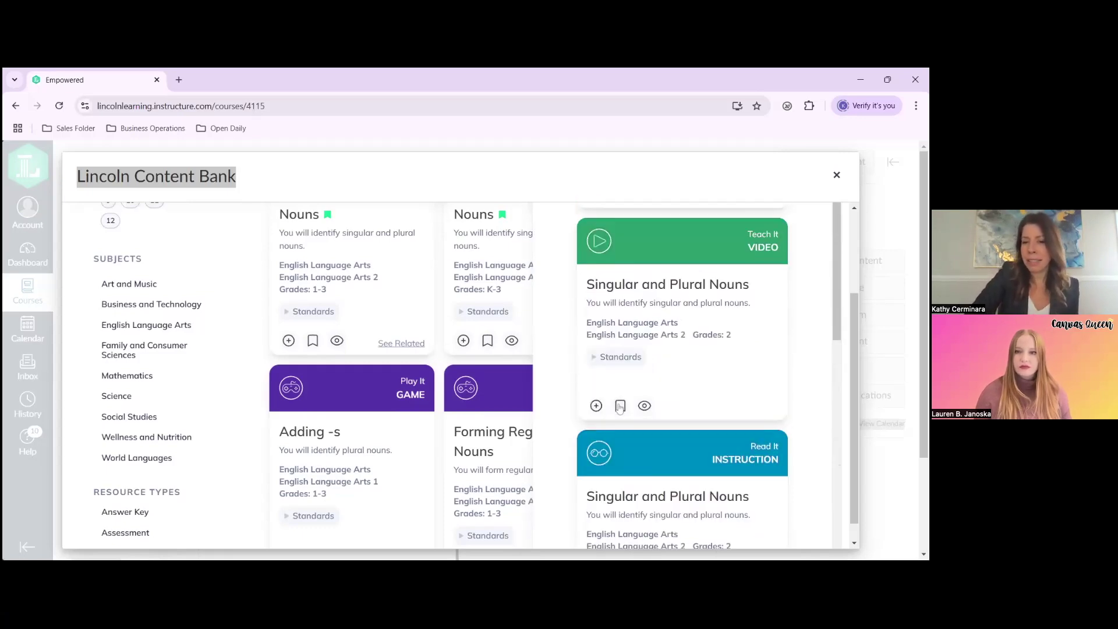
pyautogui.click(620, 406)
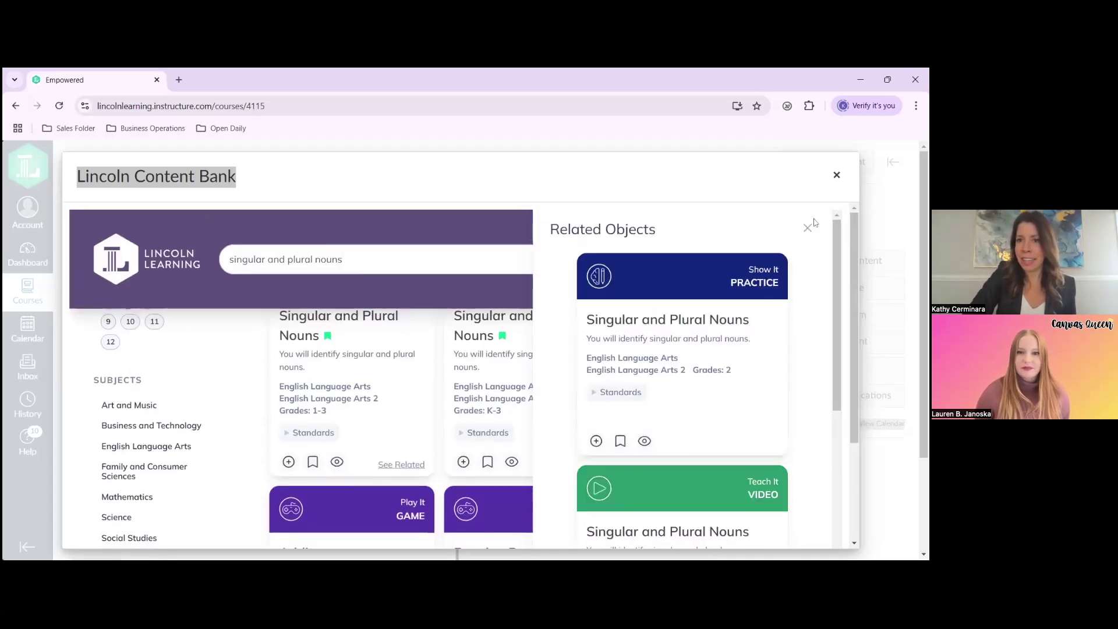
# - Open My Bookmarks, select all four bookmarks, and request Add to Module
pyautogui.click(808, 228)
pyautogui.click(804, 261)
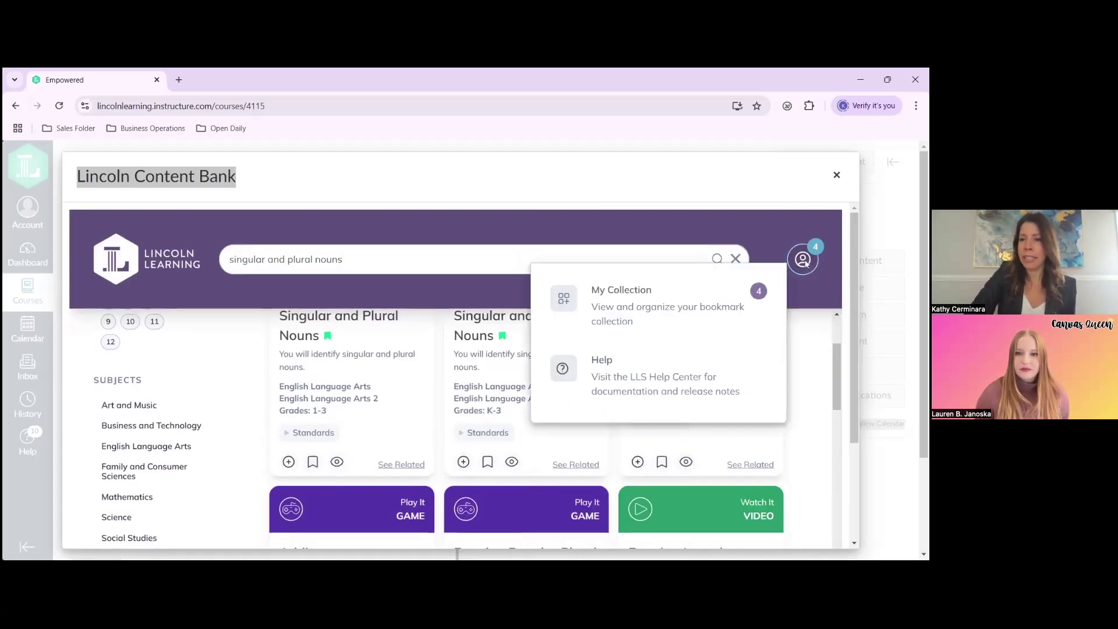
pyautogui.click(619, 296)
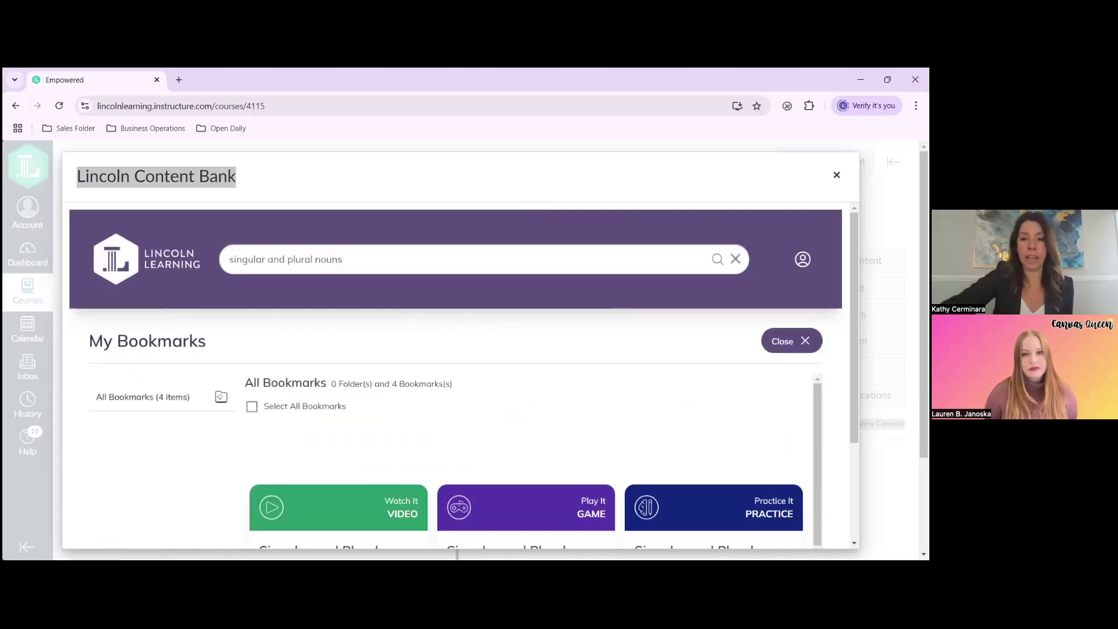
pyautogui.scroll(-2, 349, 327)
pyautogui.click(251, 311)
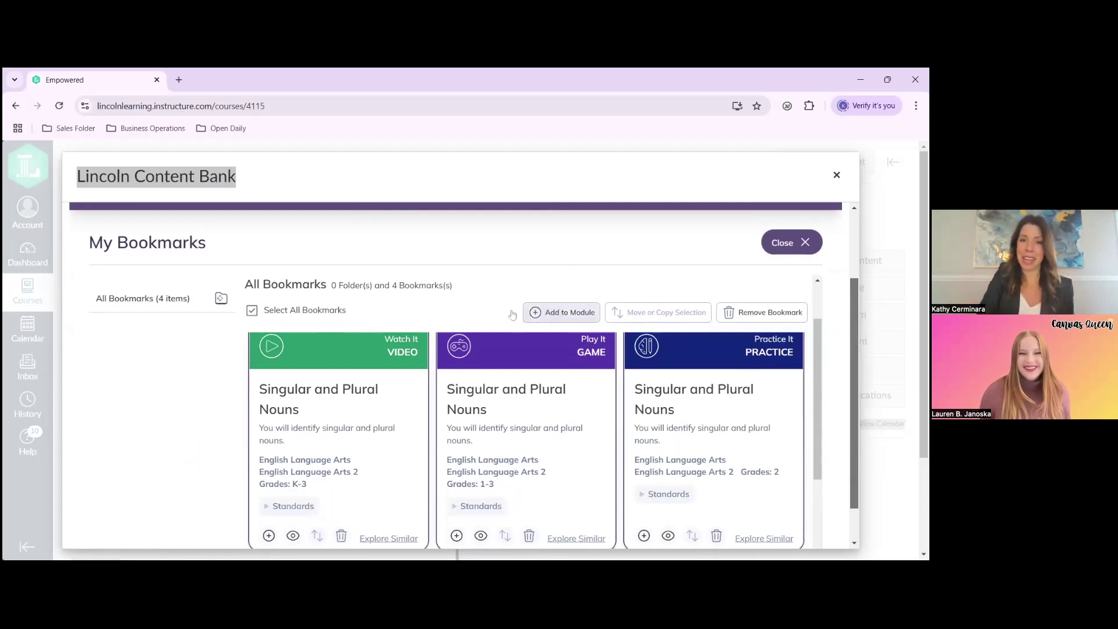
pyautogui.click(563, 314)
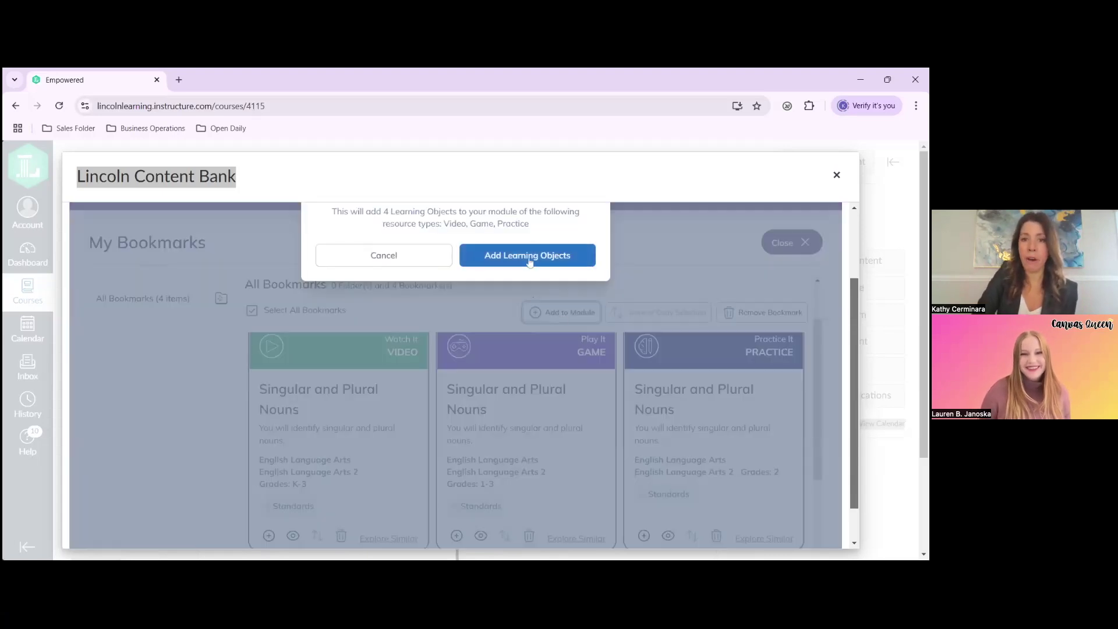
# - Confirm adding the four Singular and Plural Nouns learning objects to Intervention
pyautogui.click(530, 261)
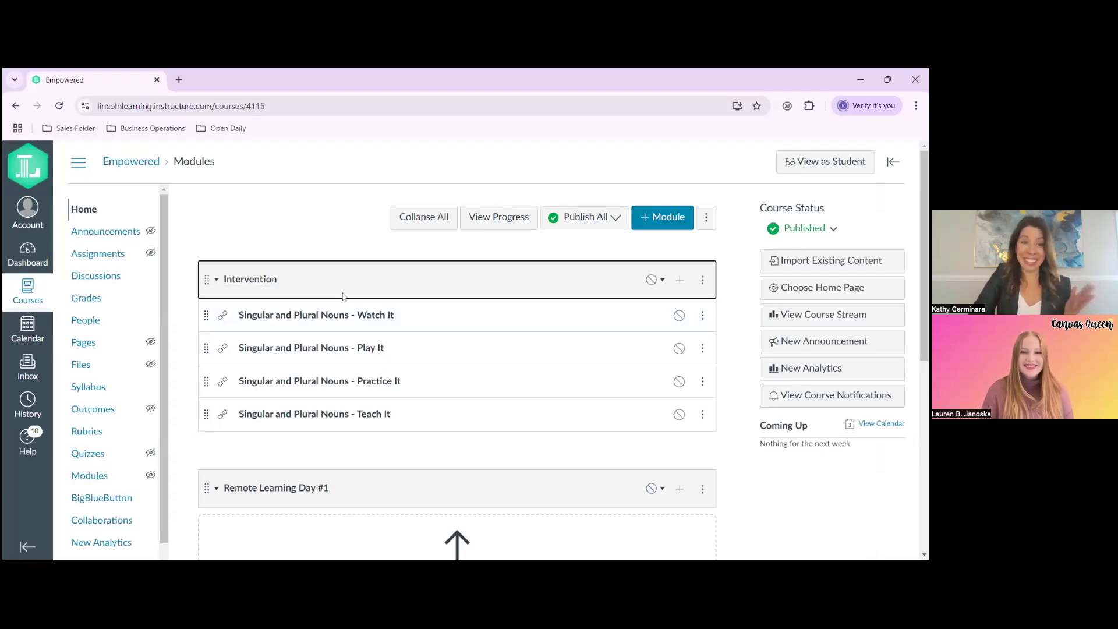
pyautogui.click(343, 315)
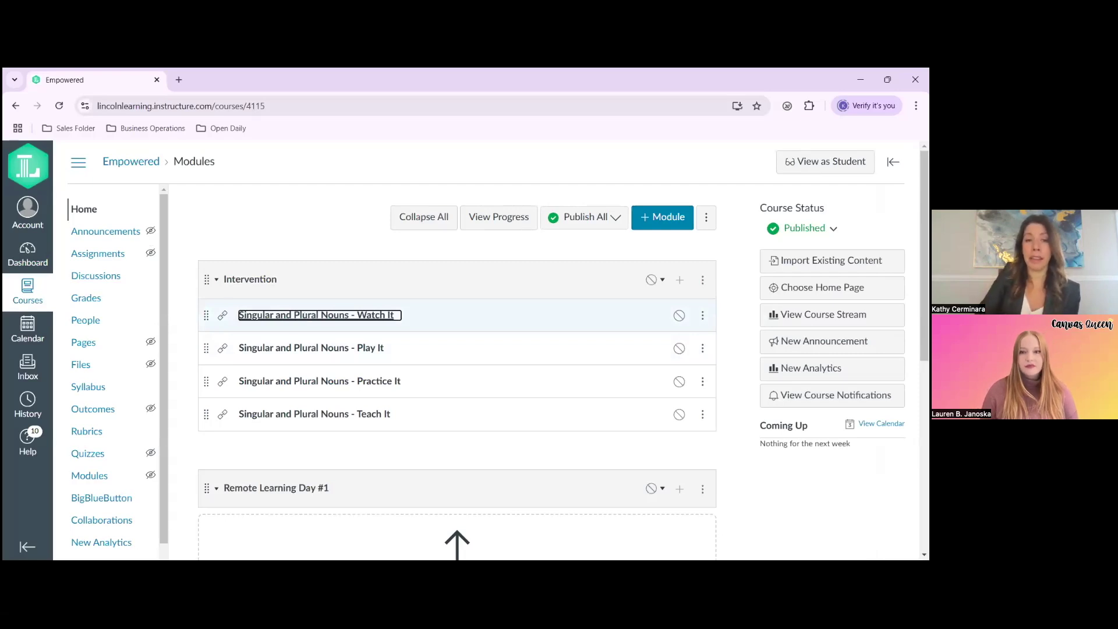
# - Play and pause the Watch It video, then return to the Modules list
pyautogui.click(305, 316)
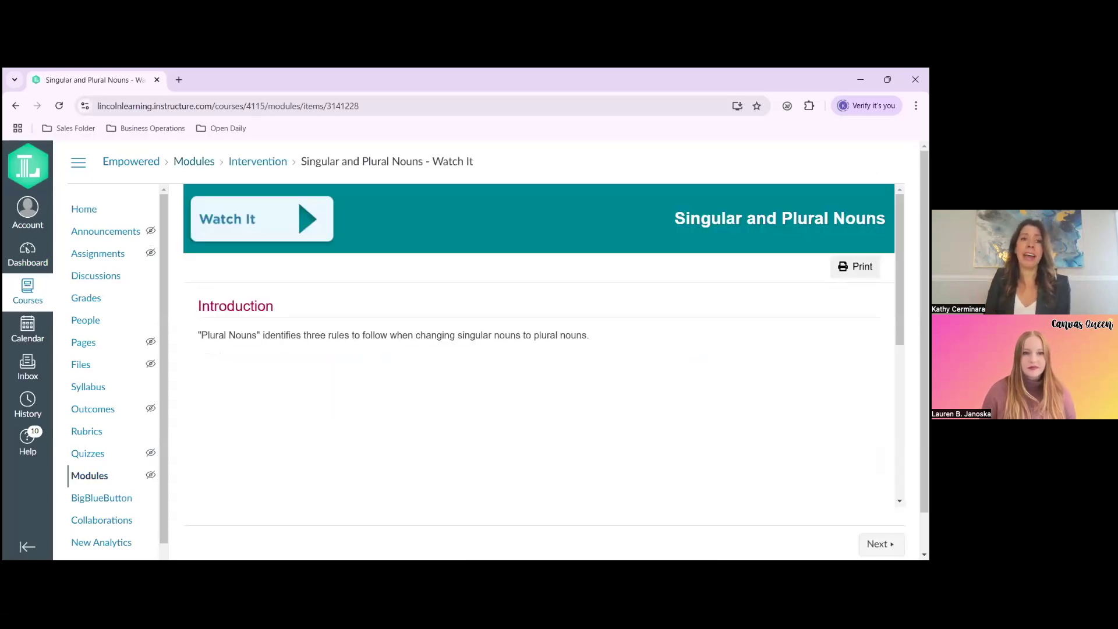
pyautogui.scroll(-1, 540, 345)
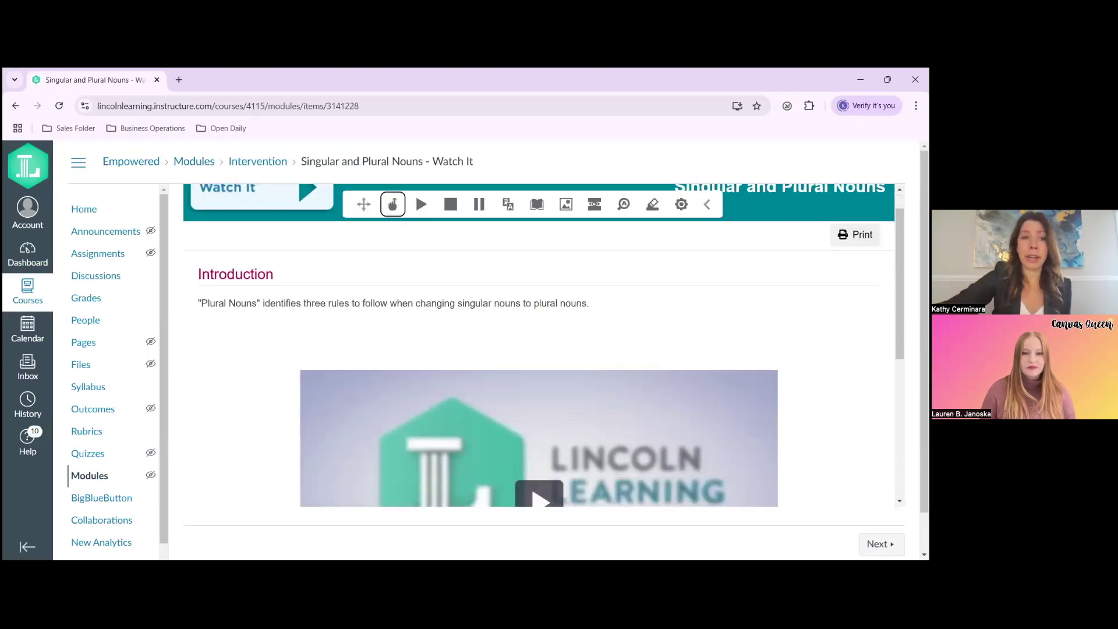
pyautogui.scroll(-2, 540, 349)
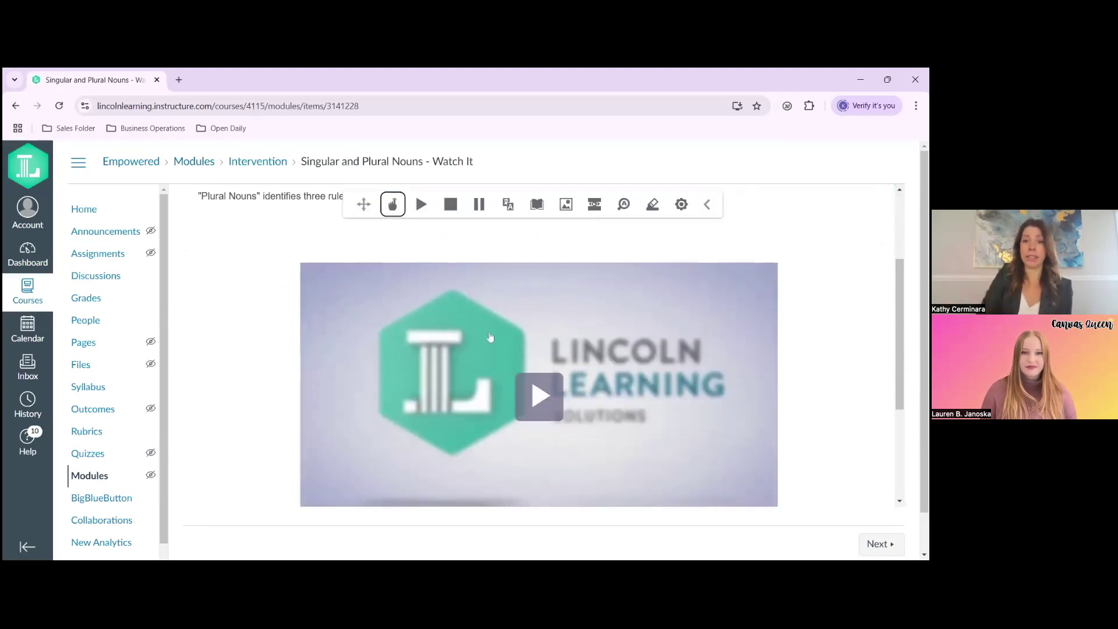
pyautogui.click(549, 405)
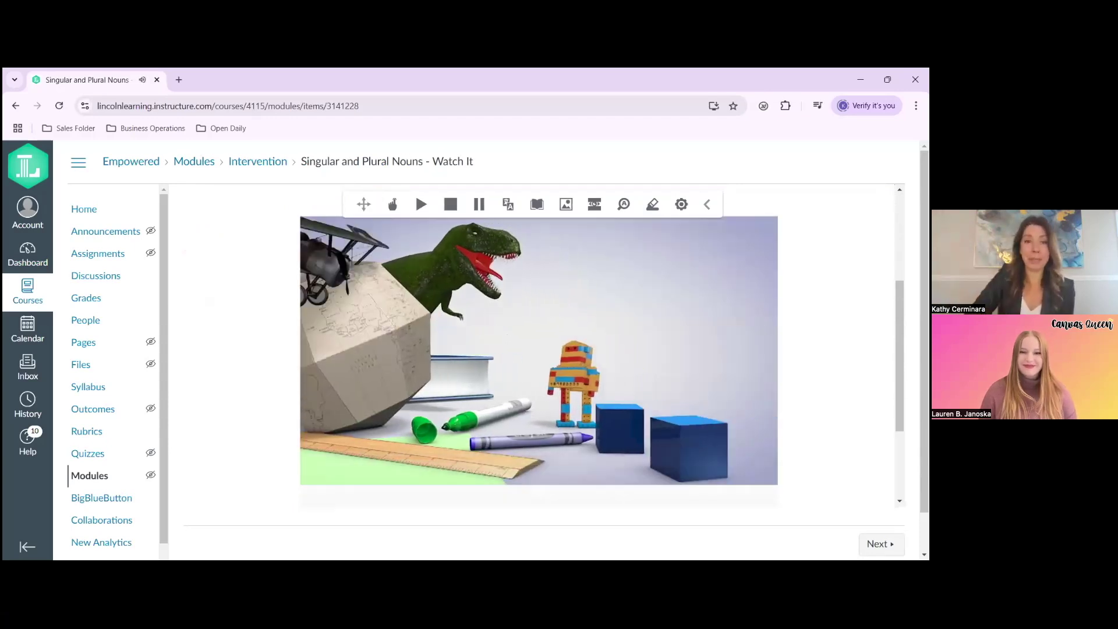
pyautogui.click(565, 434)
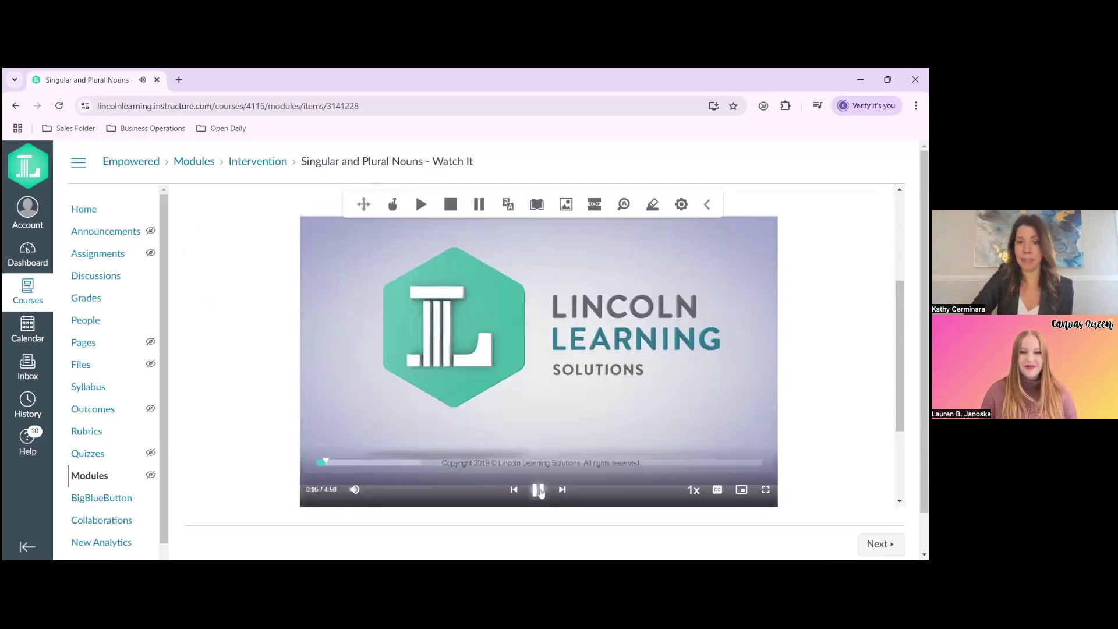
pyautogui.click(204, 166)
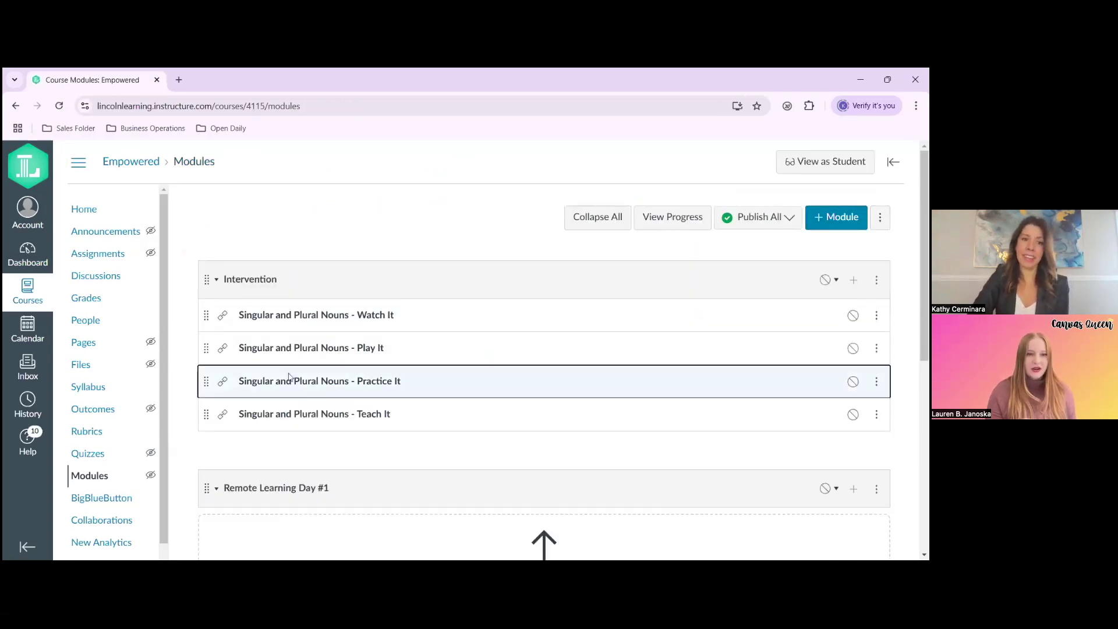
# - Preview the Play It game and Practice It activity, returning to Modules after each
pyautogui.click(256, 352)
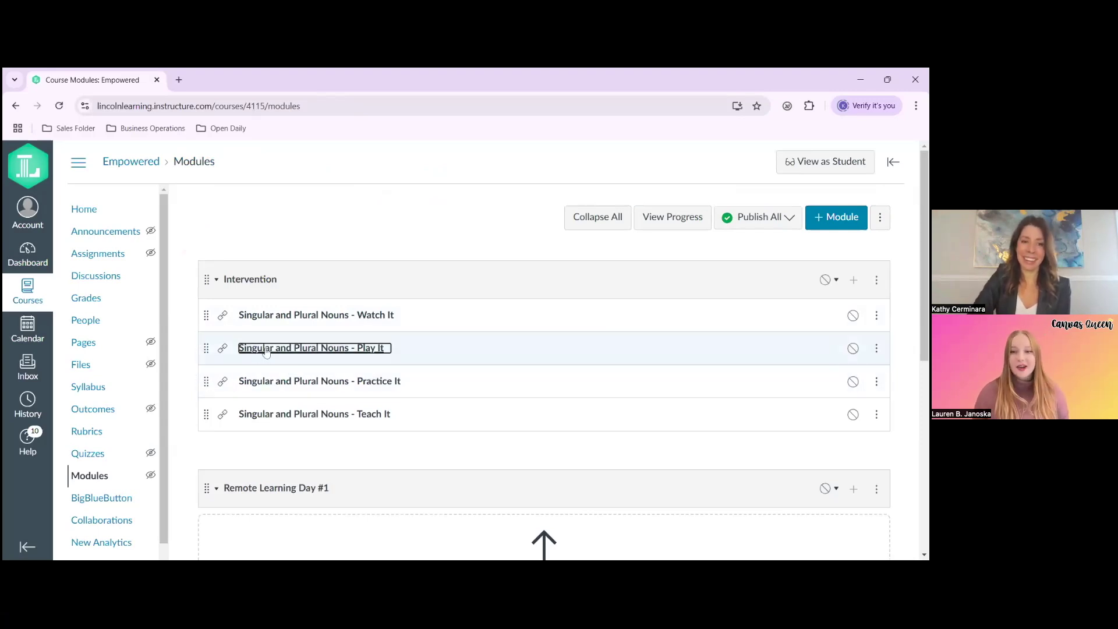
pyautogui.click(266, 349)
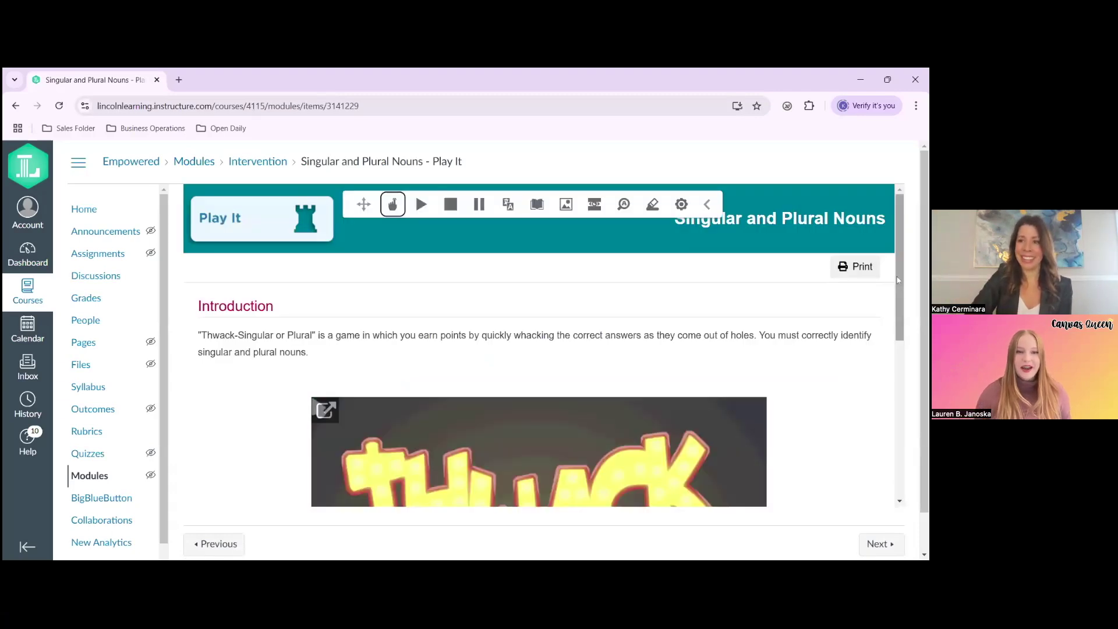
pyautogui.moveTo(901, 286)
pyautogui.mouseDown()
pyautogui.moveTo(898, 439)
pyautogui.moveTo(897, 276)
pyautogui.mouseUp()
pyautogui.click(197, 163)
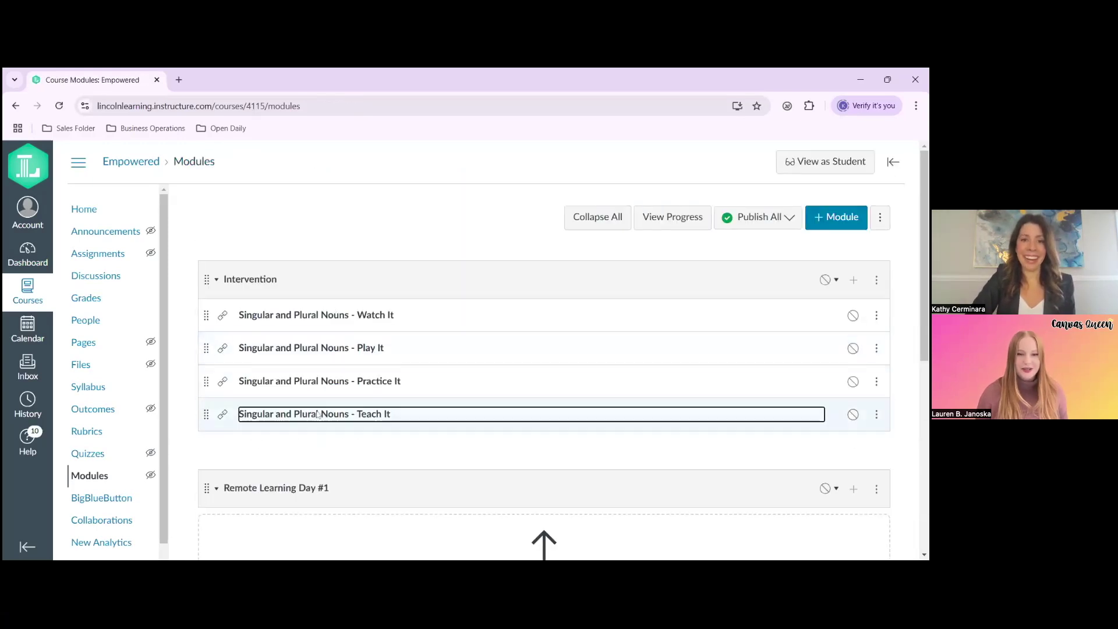
pyautogui.click(314, 383)
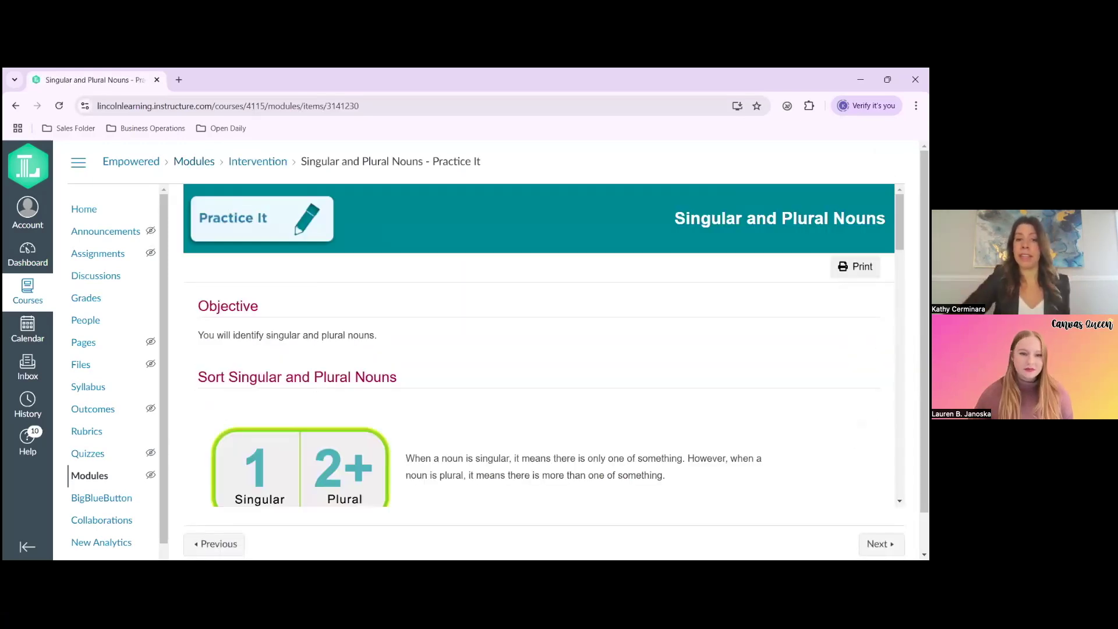
pyautogui.click(199, 166)
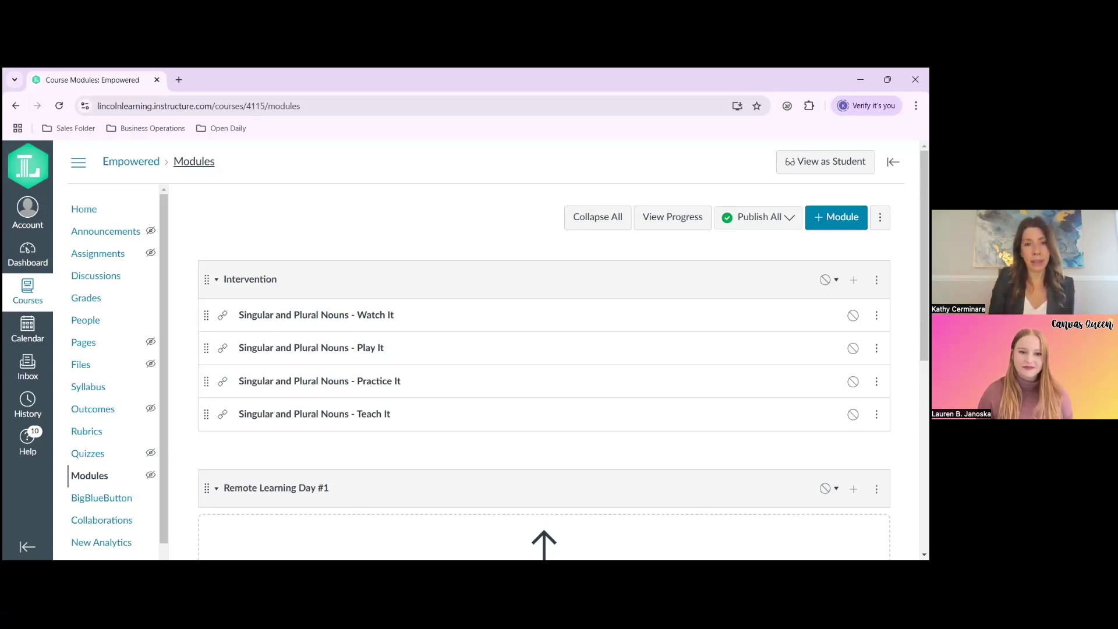
pyautogui.scroll(-2, 544, 349)
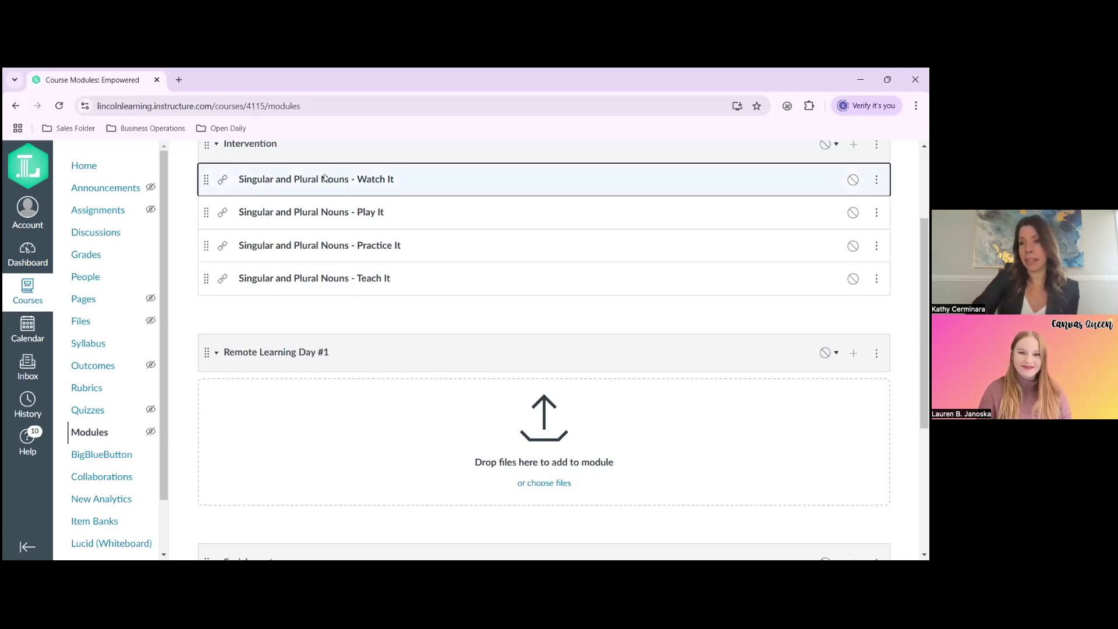
# - Open Lincoln Content Bank for Remote Learning Day #1 and search 'life cycle of plant'
pyautogui.click(877, 355)
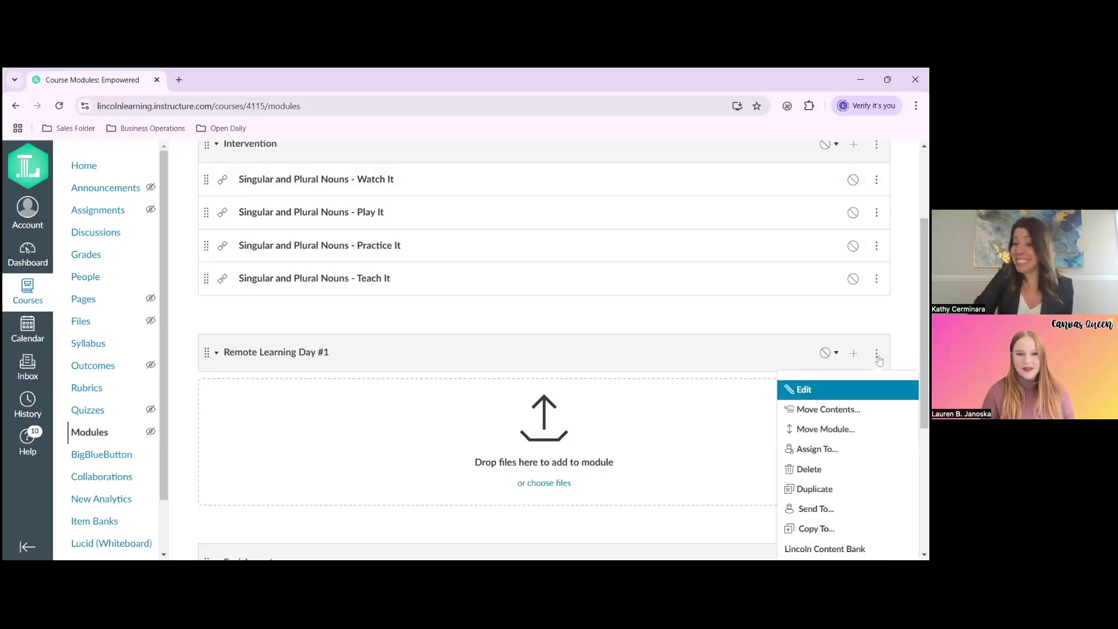
pyautogui.click(852, 551)
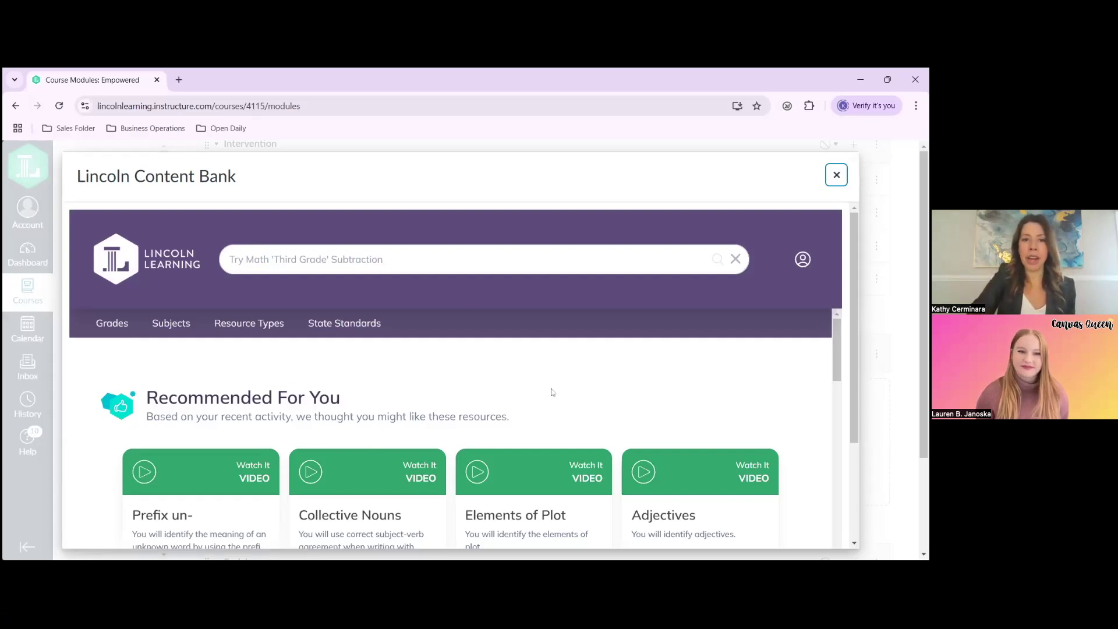
pyautogui.click(430, 260)
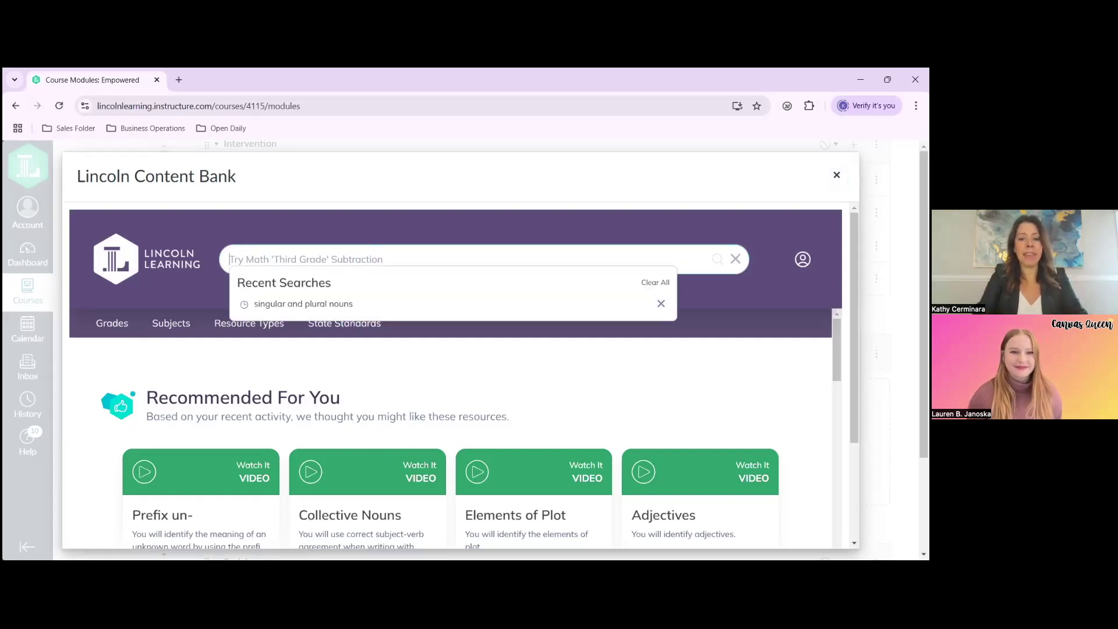
pyautogui.write('life cycle of plant')
pyautogui.press('Return')
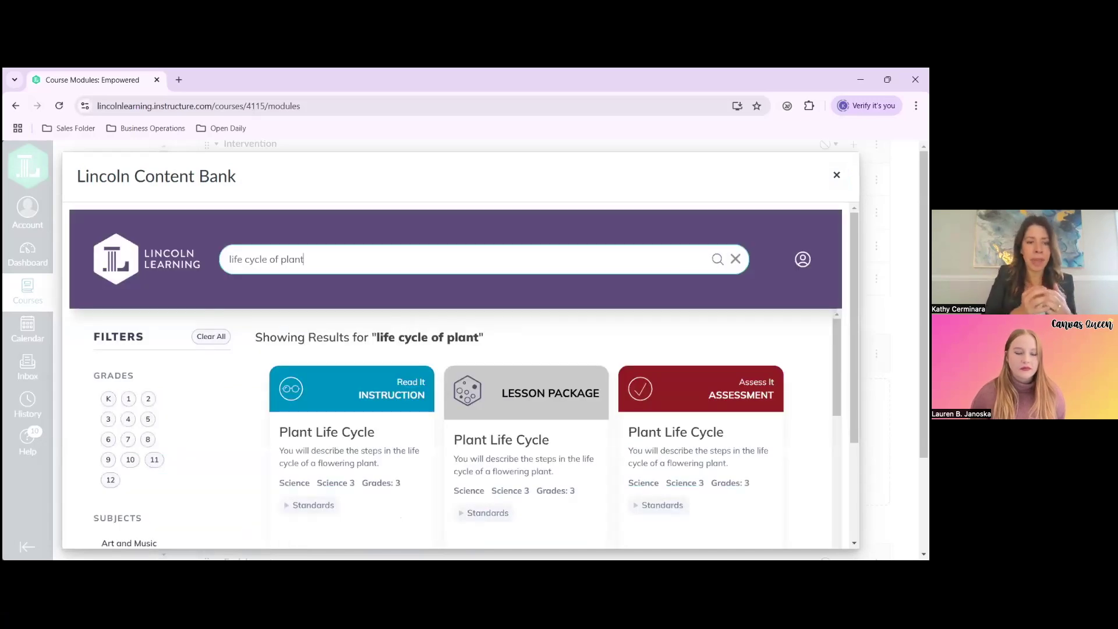
# - Filter the 'life cycle of plant' results to grades 6, 7 and 8, then scroll to the A Plant's Life cards
pyautogui.click(108, 439)
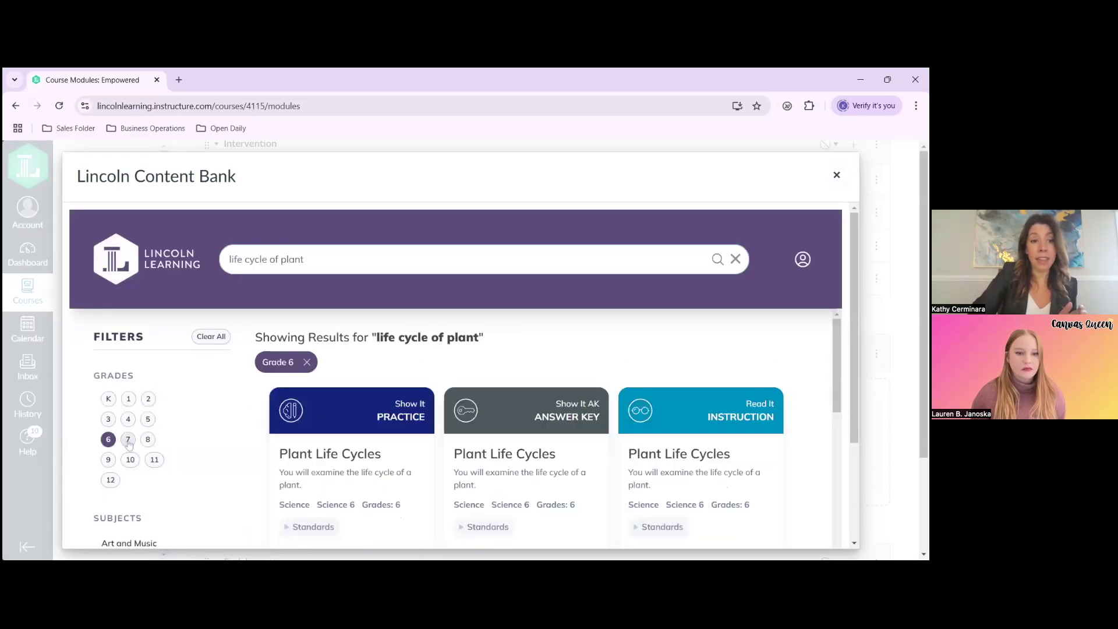
pyautogui.click(128, 439)
pyautogui.click(148, 441)
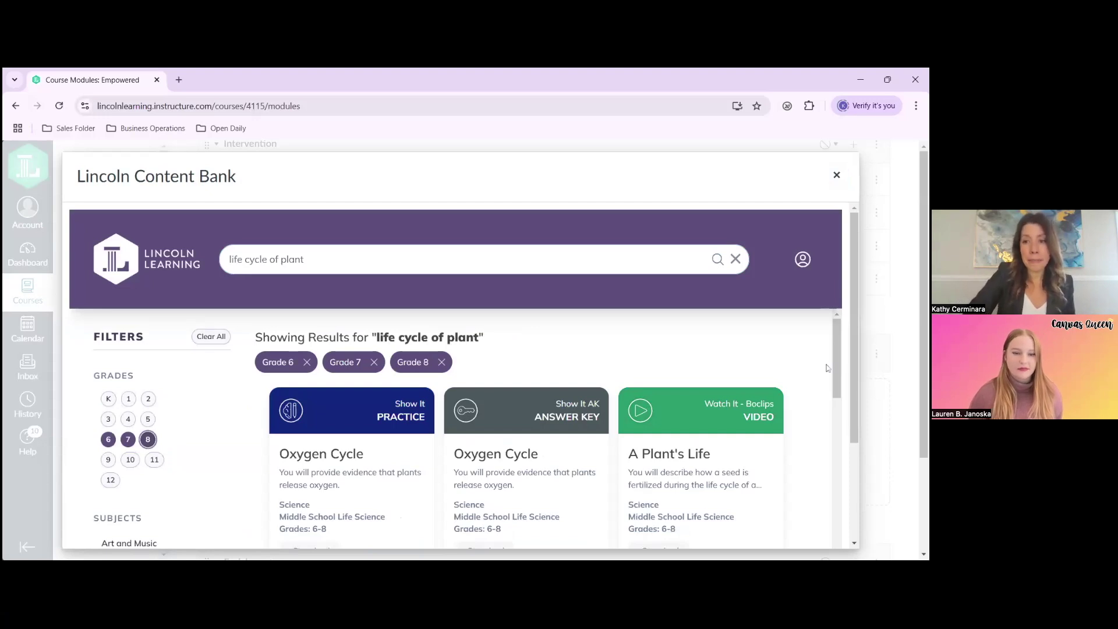
pyautogui.scroll(-1, 837, 387)
pyautogui.scroll(-5, 837, 387)
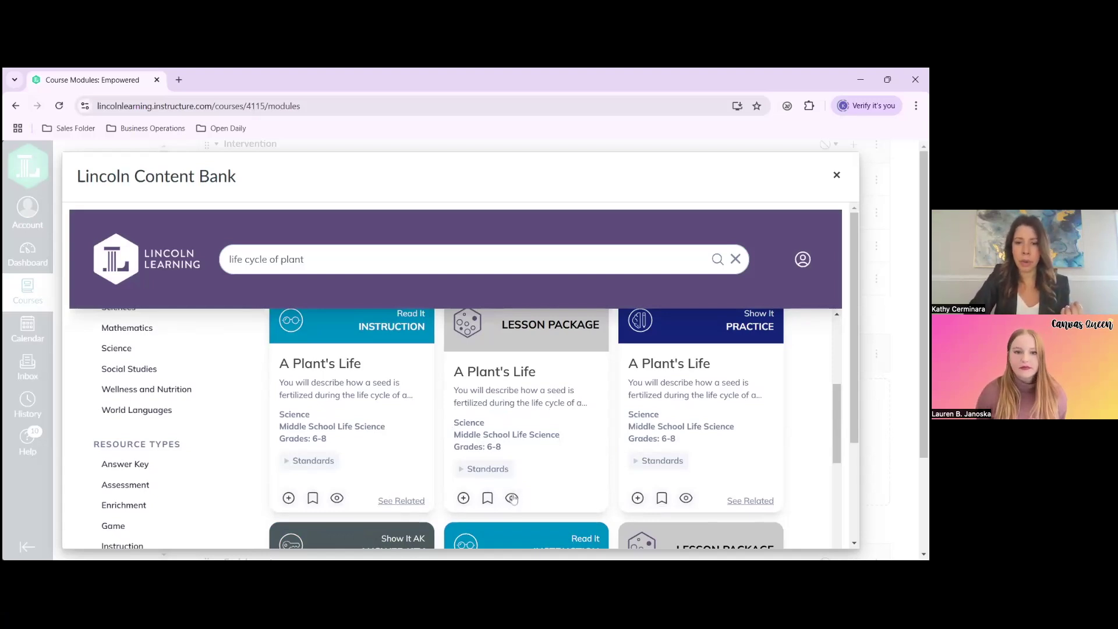
# - Preview the A Plant's Life Lesson Package, then add its six learning objects to Remote Learning Day #1
pyautogui.click(511, 498)
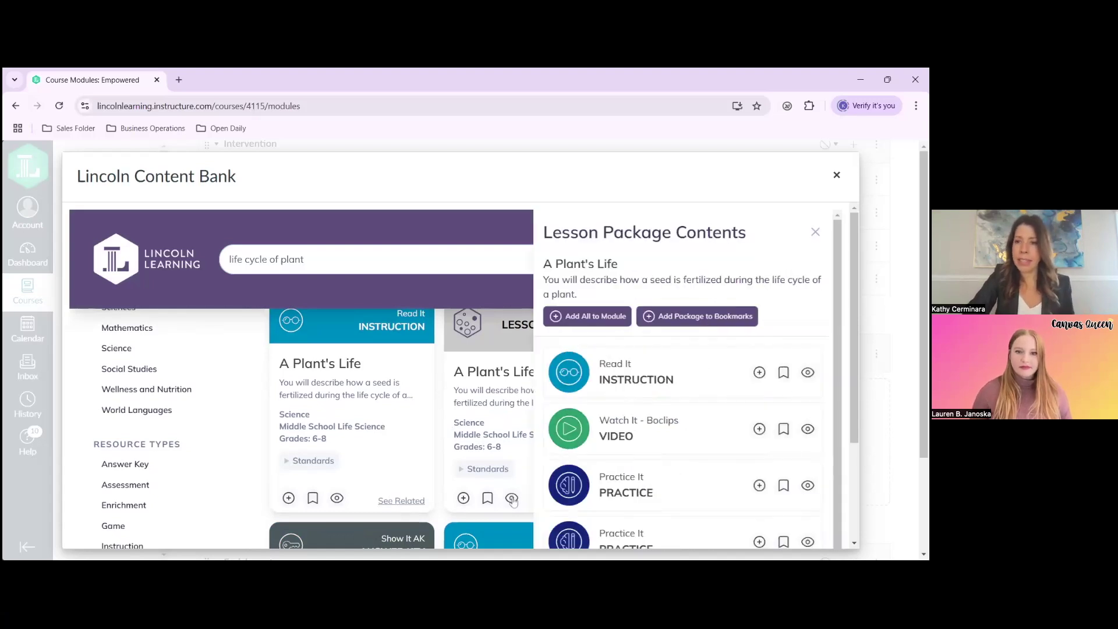
pyautogui.scroll(-1, 839, 336)
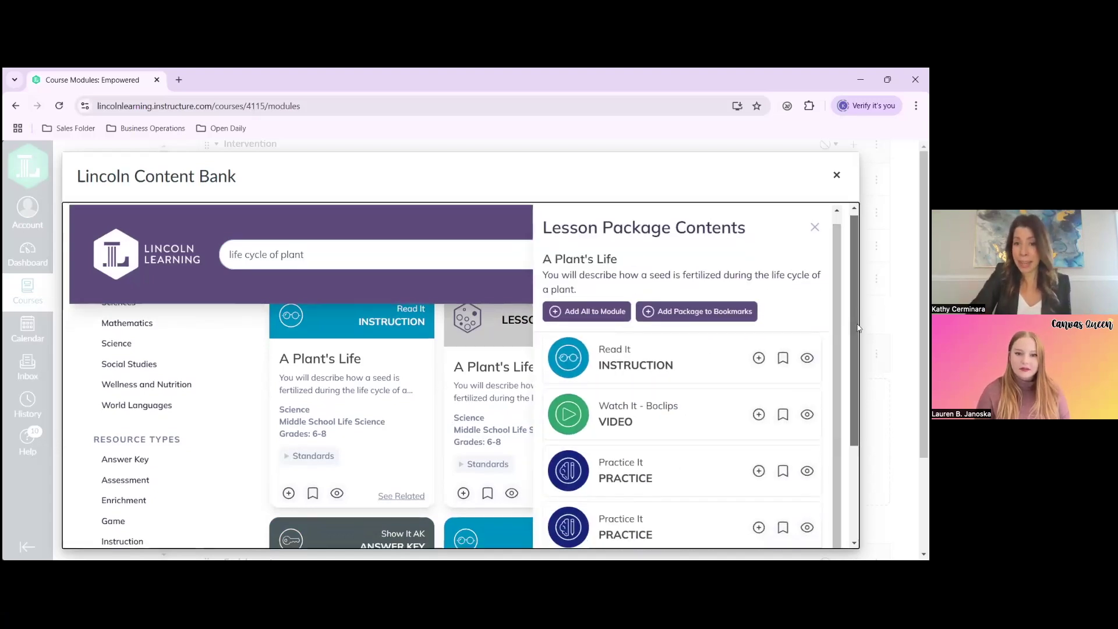
pyautogui.scroll(-2, 871, 382)
pyautogui.scroll(-1, 872, 391)
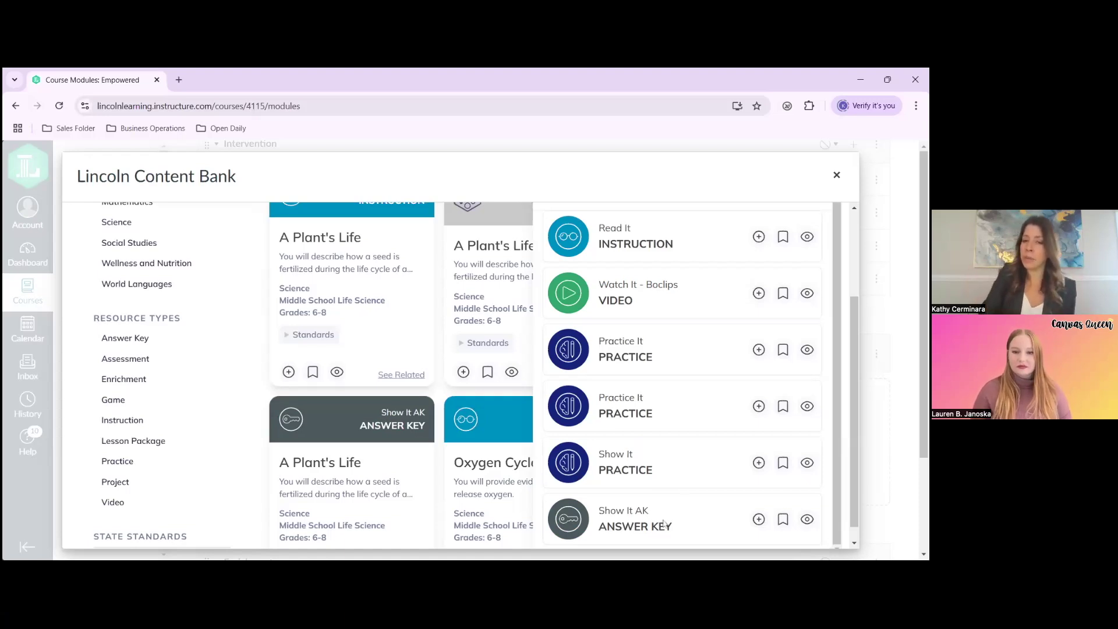
pyautogui.click(857, 491)
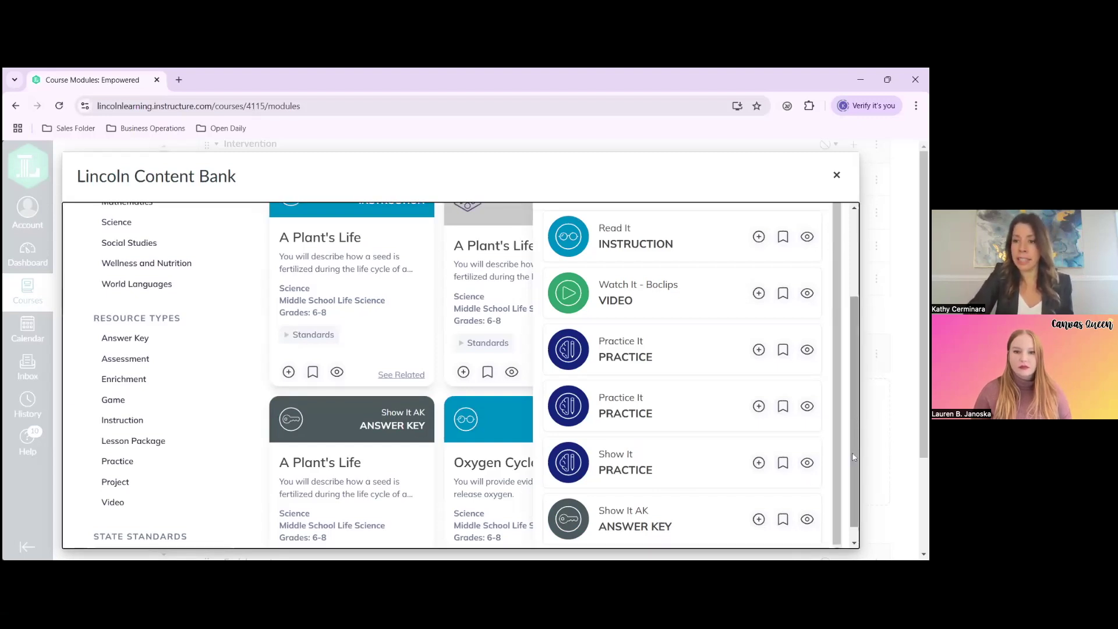
pyautogui.scroll(5, 854, 457)
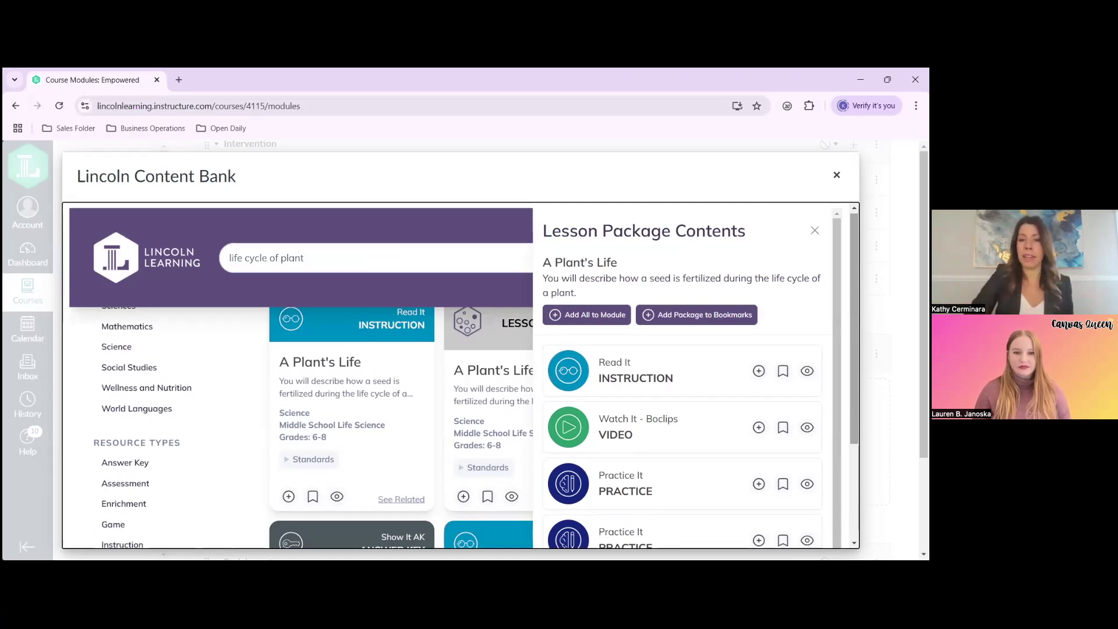
pyautogui.click(594, 315)
pyautogui.click(533, 352)
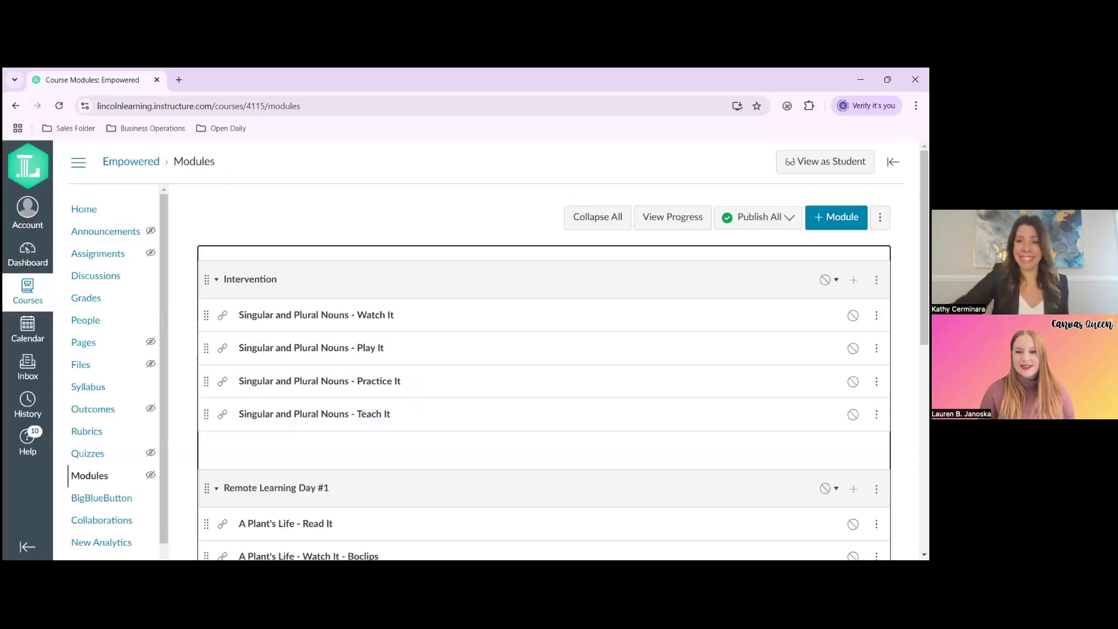
# - Scroll to Remote Learning Day #1 and open the 'A Plant's Life - Read It' page
pyautogui.scroll(-4, 544, 350)
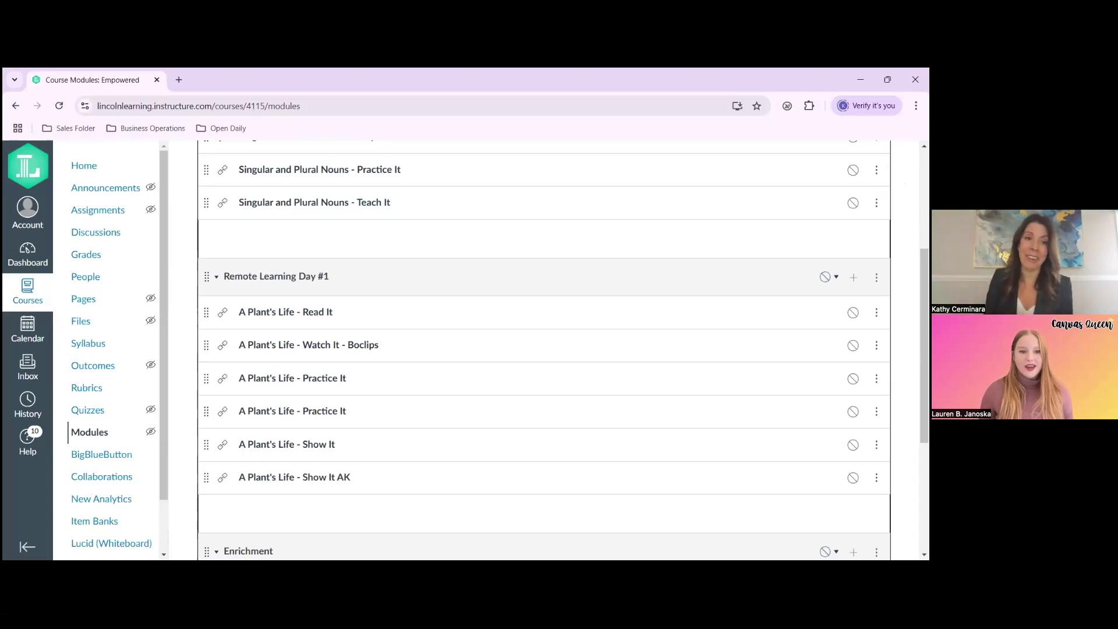
pyautogui.click(279, 314)
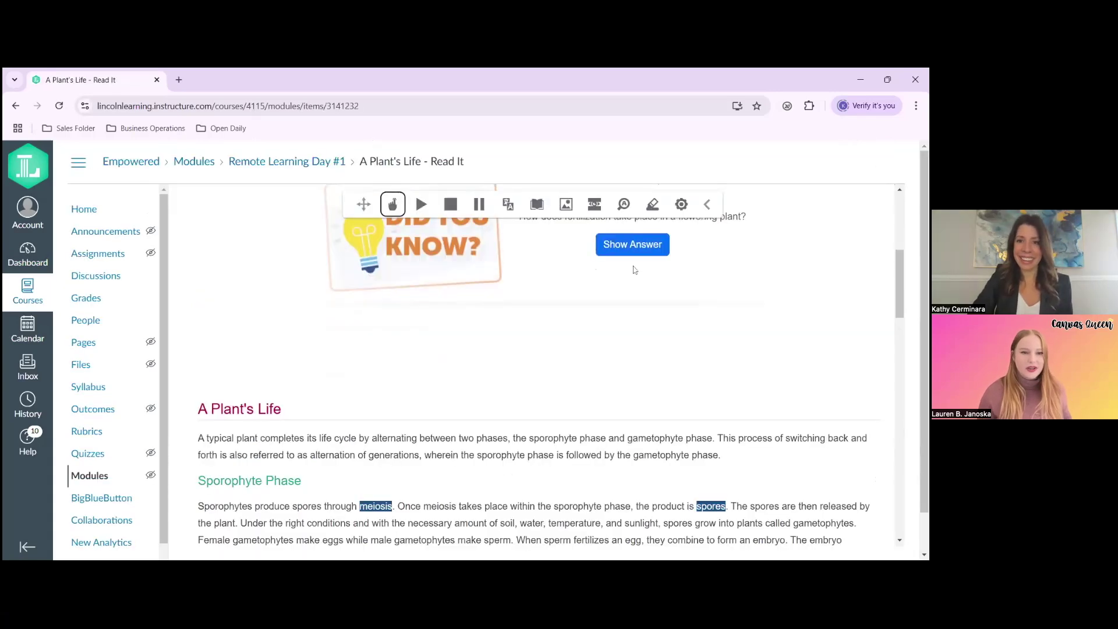
# - Show the Did You Know fertilization answer and read down to 'How Do Seeds Reproduce?'
pyautogui.click(630, 249)
pyautogui.scroll(2, 897, 294)
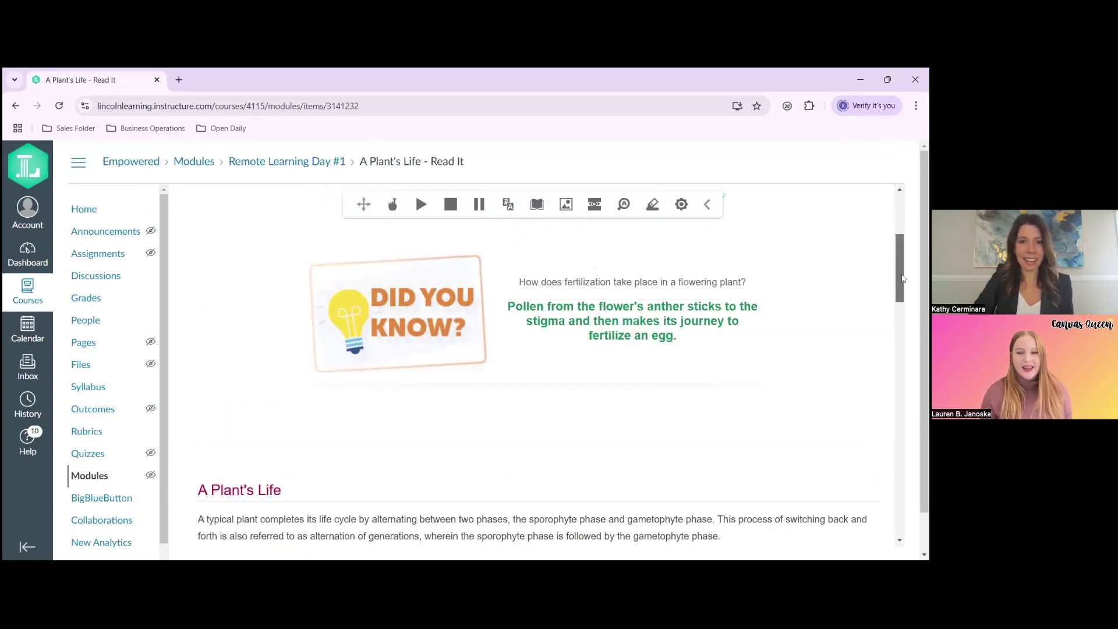
pyautogui.scroll(-5, 815, 326)
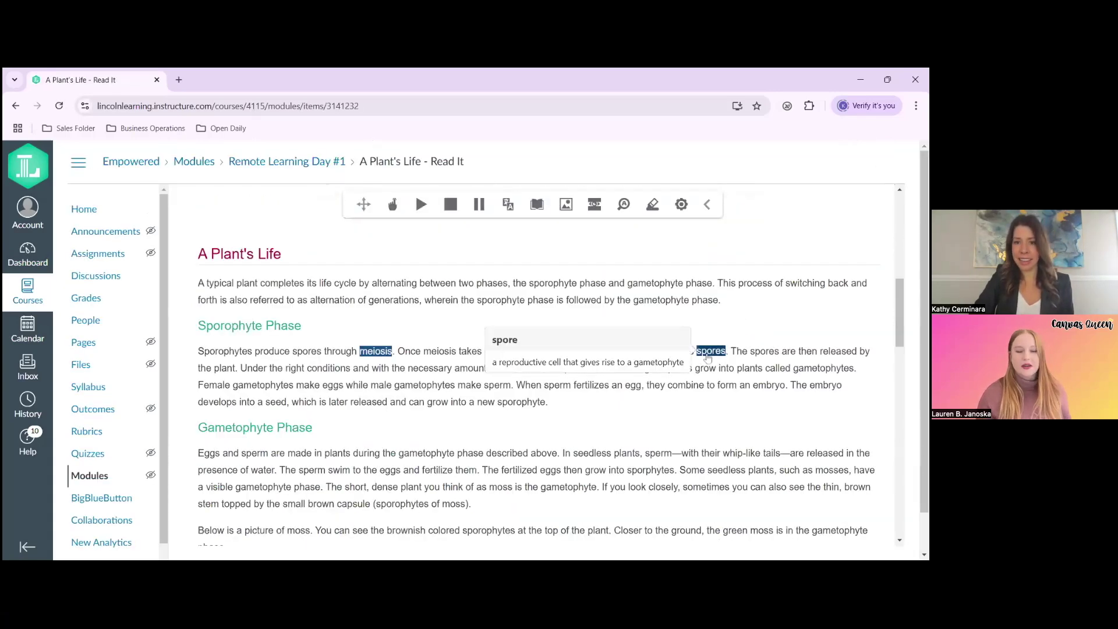
pyautogui.moveTo(411, 350)
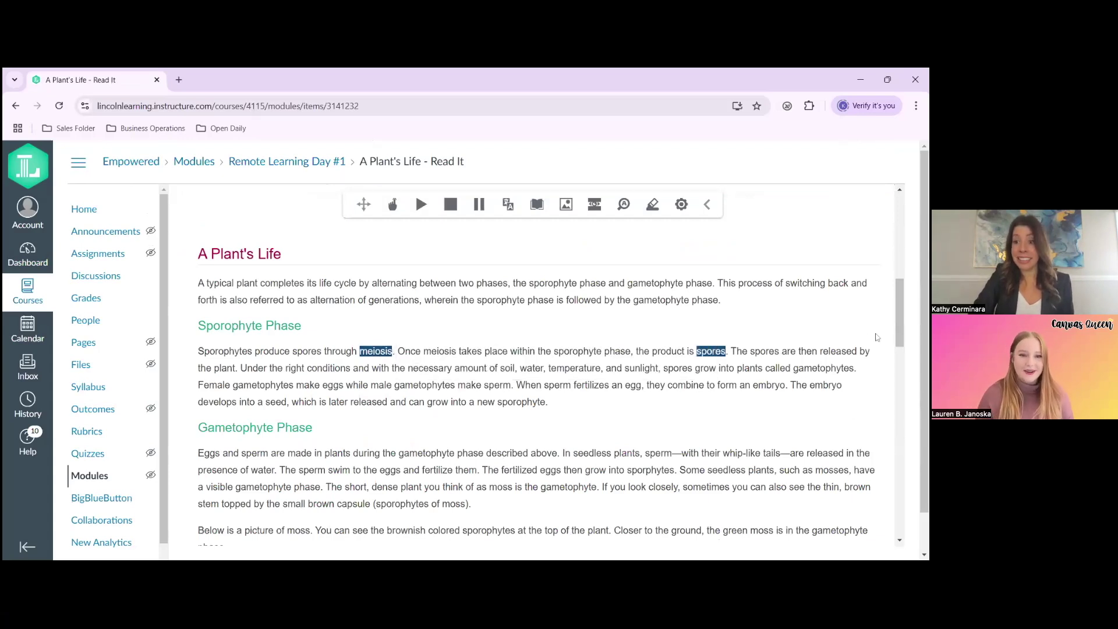
pyautogui.moveTo(902, 318); pyautogui.dragTo(906, 394)
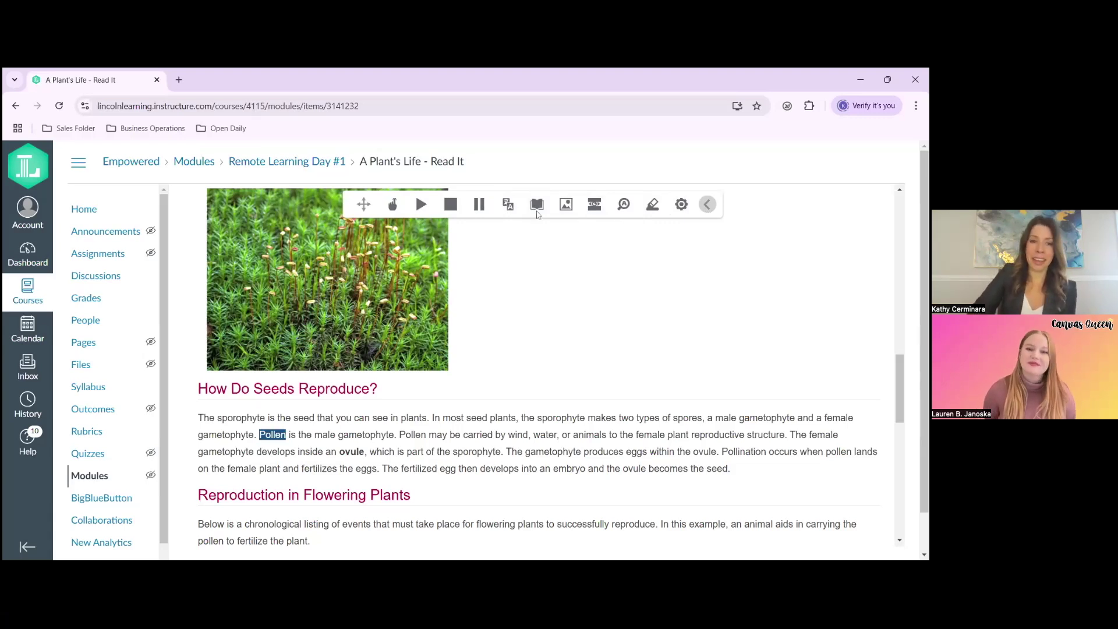
# - Return to Modules and launch Lincoln Content Bank from the Enrichment module's options menu
pyautogui.click(201, 164)
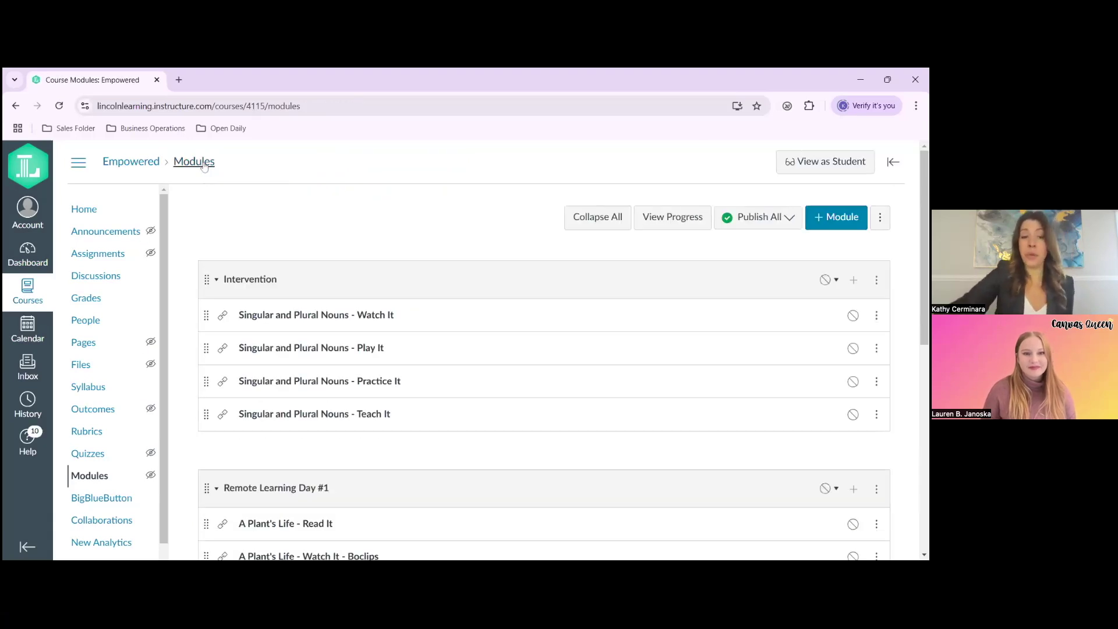
pyautogui.scroll(-3, 545, 350)
pyautogui.scroll(-5, 544, 350)
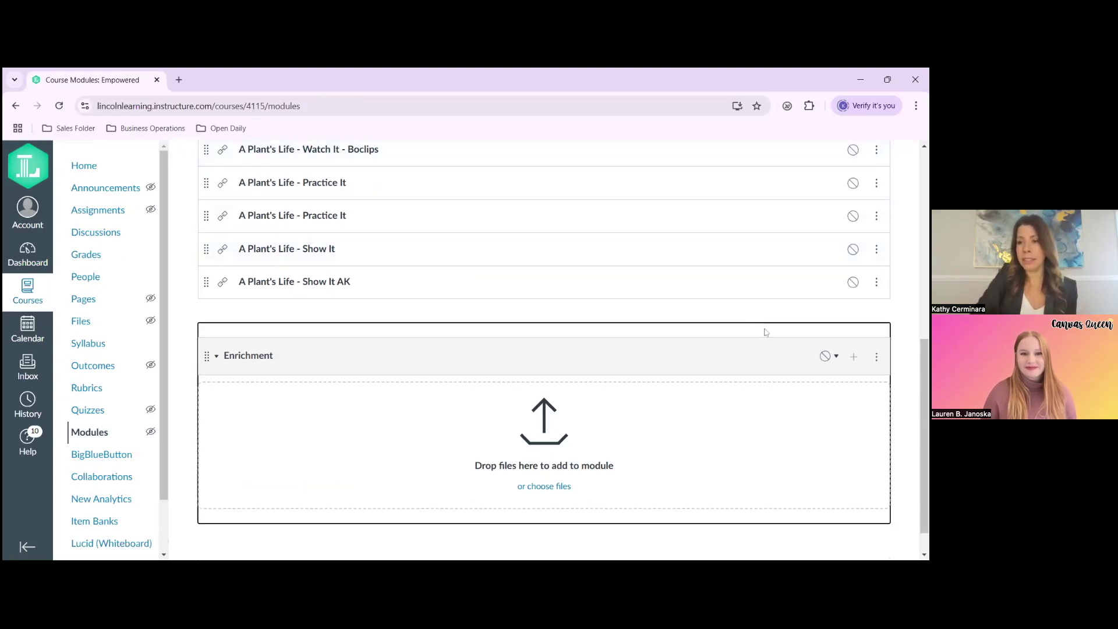
pyautogui.click(878, 360)
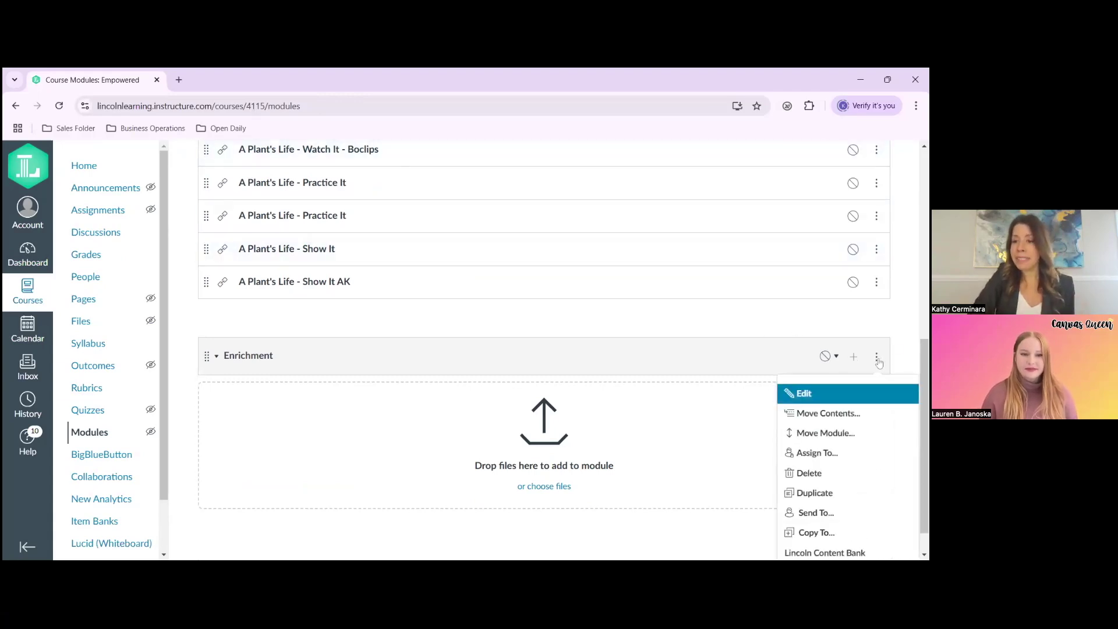
pyautogui.click(849, 553)
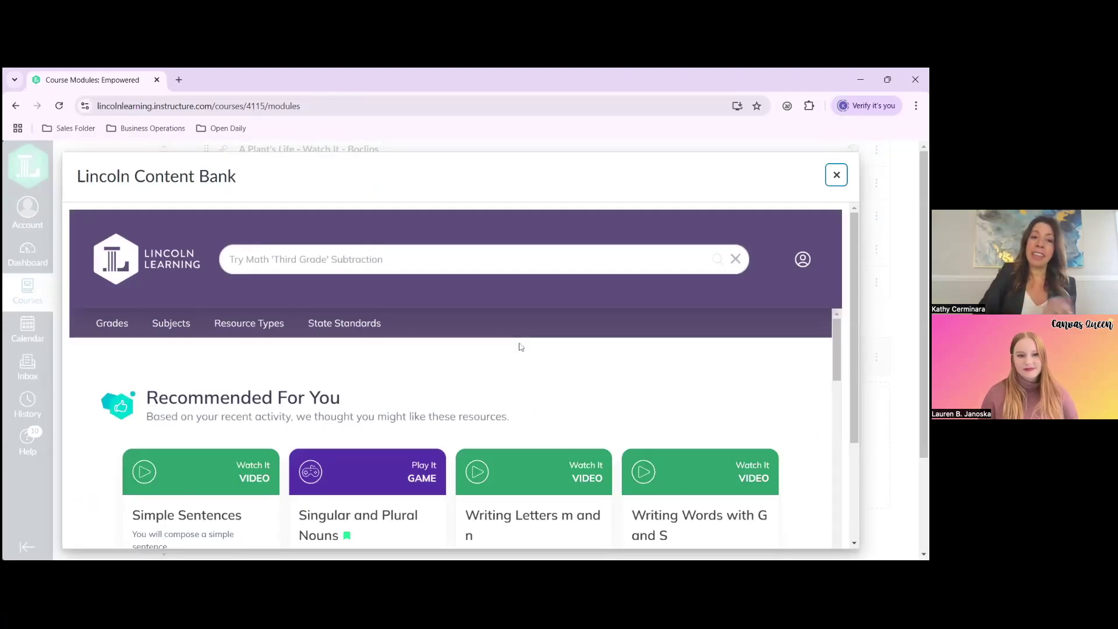
# - Search the content bank for 'chemystry'
pyautogui.click(230, 259)
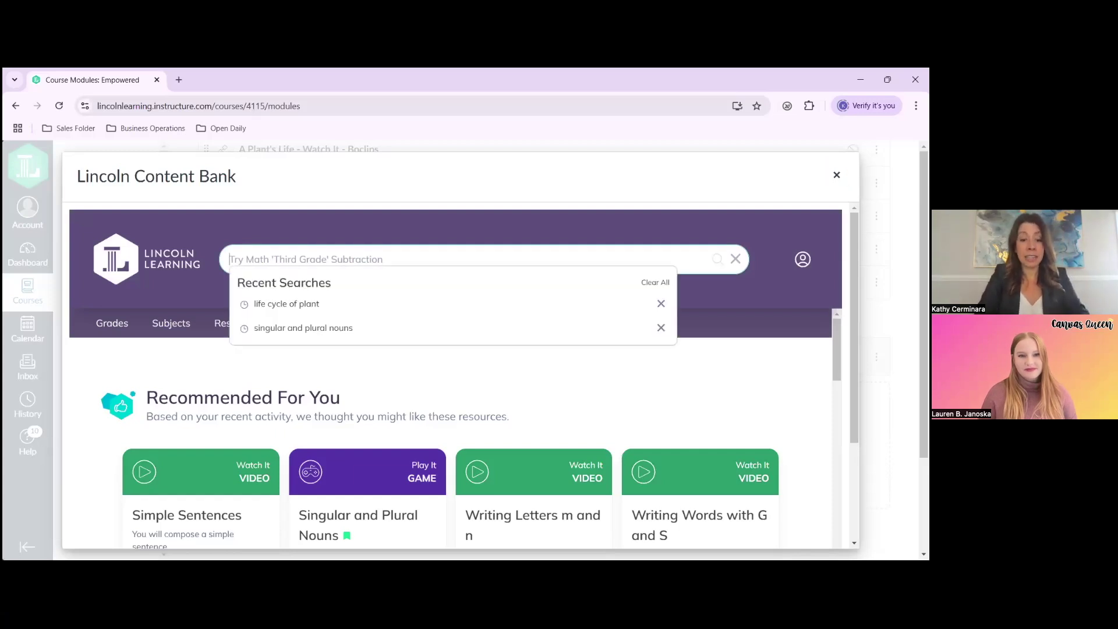
pyautogui.write('chemystry')
pyautogui.press('Return')
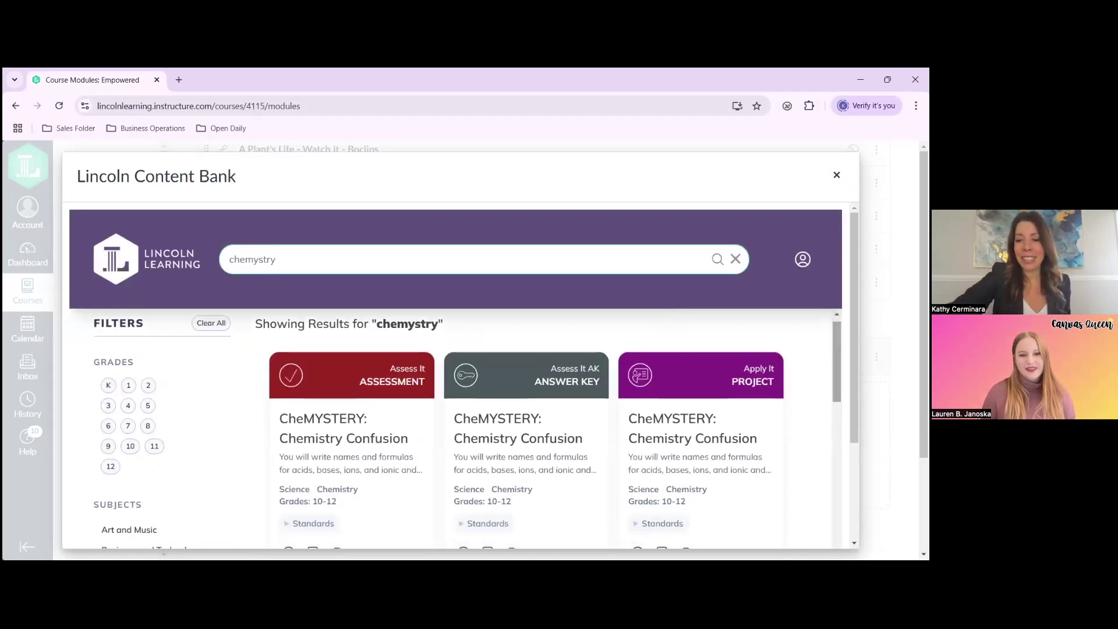
# - Preview the Apply It project 'CheMYSTERY: Chemistry Confusion' from the results
pyautogui.scroll(-2, 837, 359)
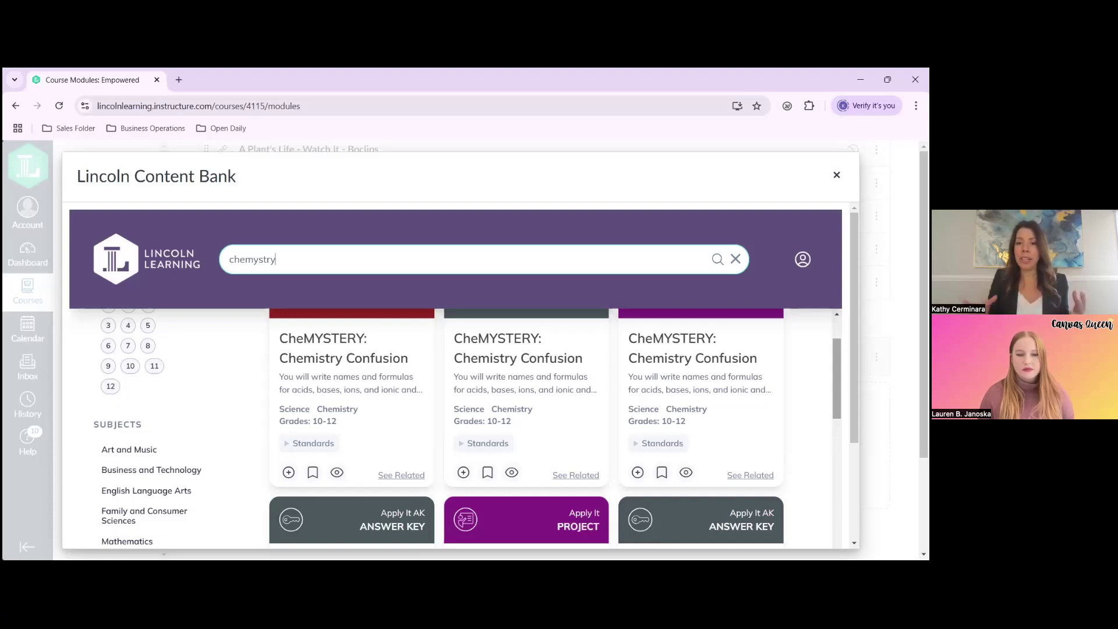
pyautogui.scroll(-3, 467, 427)
pyautogui.scroll(-3, 467, 426)
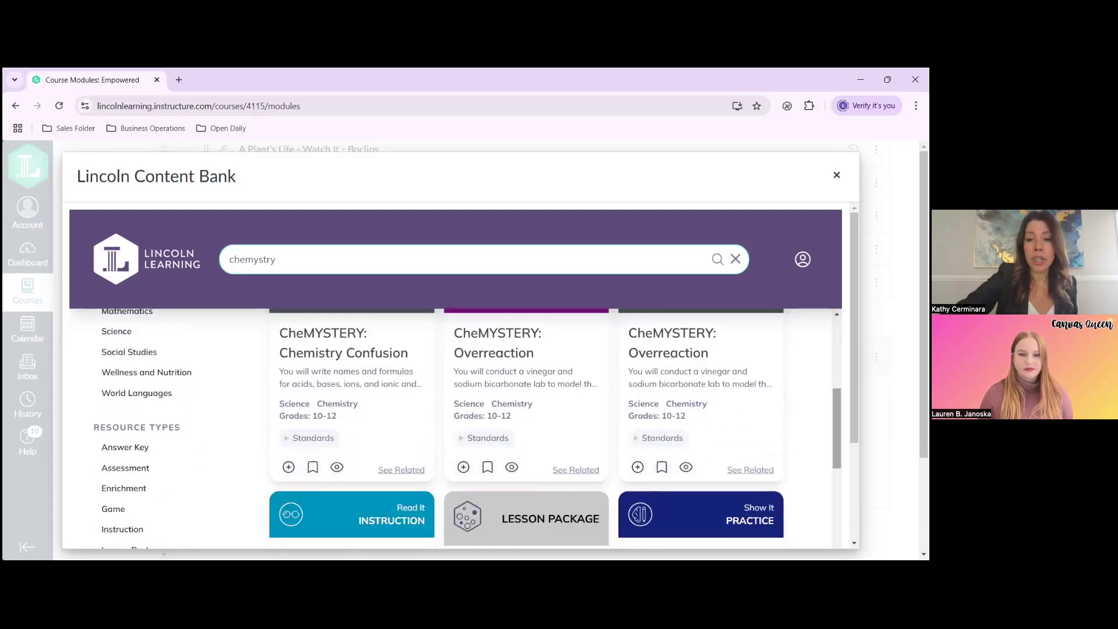
pyautogui.scroll(6, 467, 426)
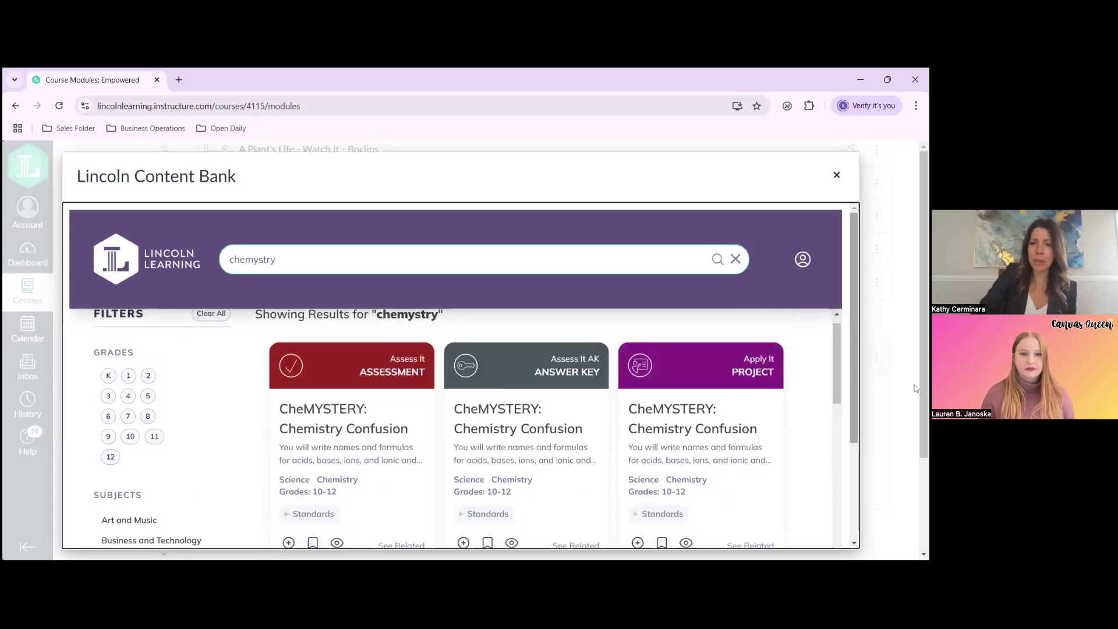
pyautogui.click(687, 543)
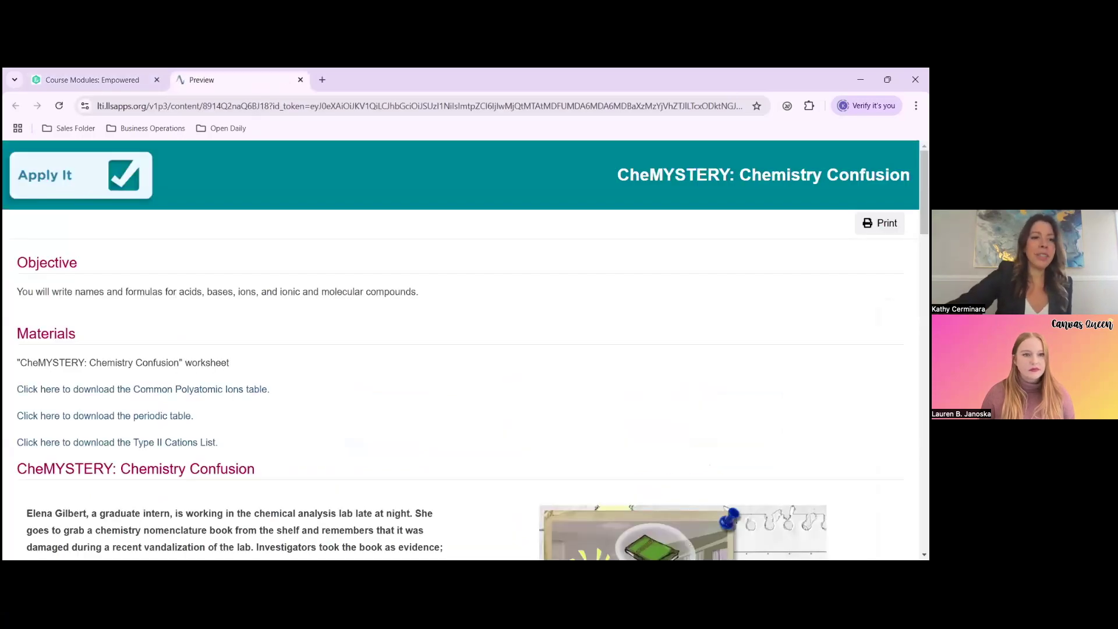
# - Scroll through the CheMYSTERY project preview and its worksheet PDF, then close the Preview tab
pyautogui.scroll(-3, 686, 543)
pyautogui.scroll(-2, 461, 350)
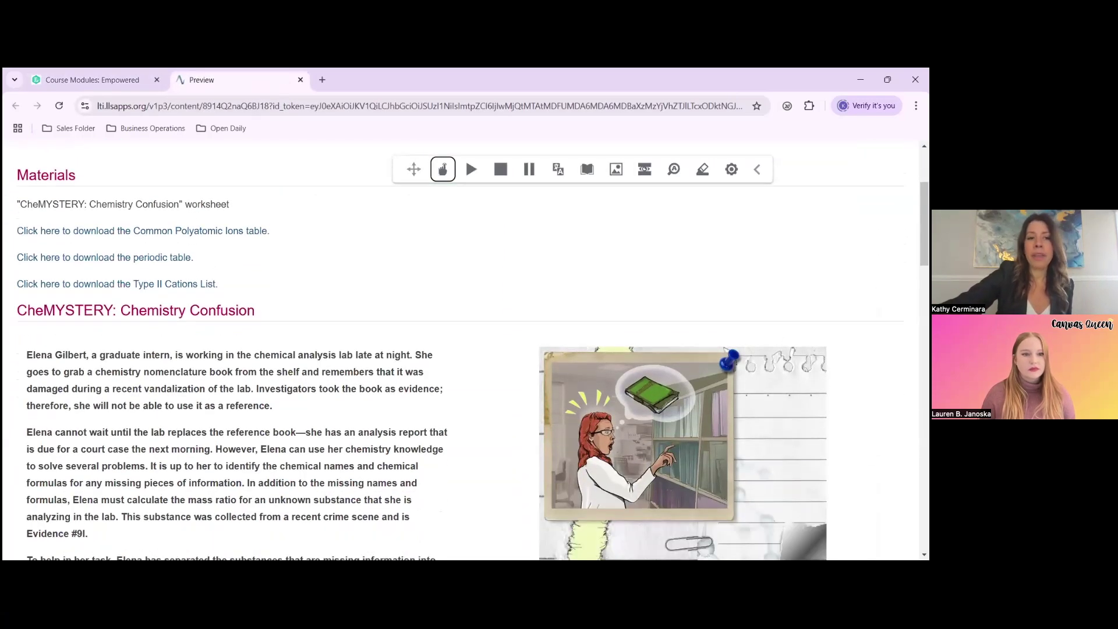
pyautogui.scroll(-3, 460, 349)
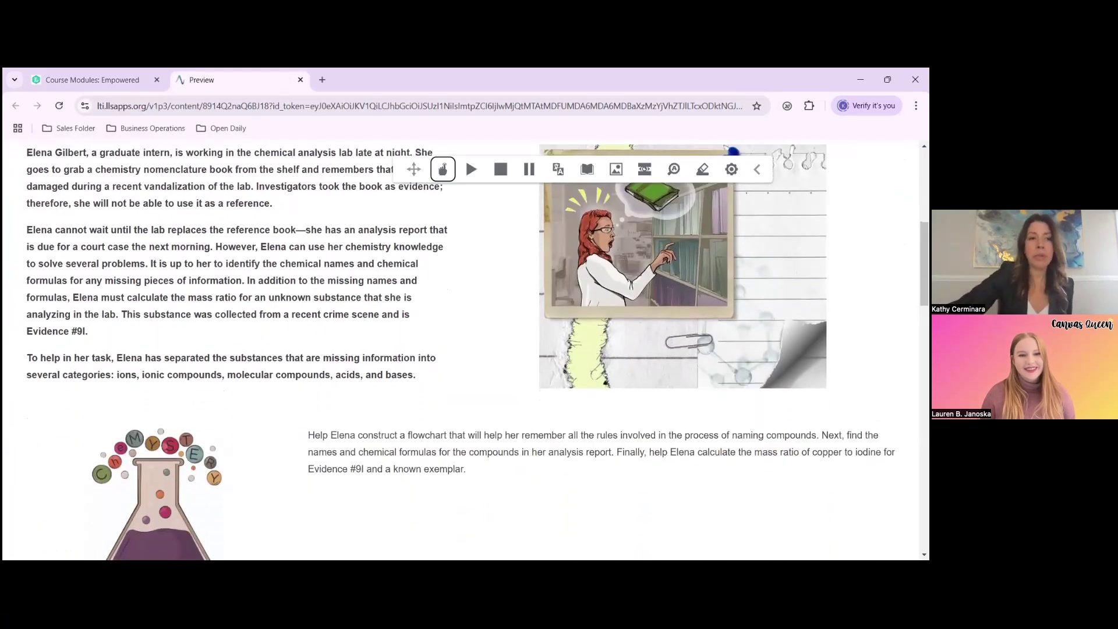
pyautogui.scroll(-10, 222, 549)
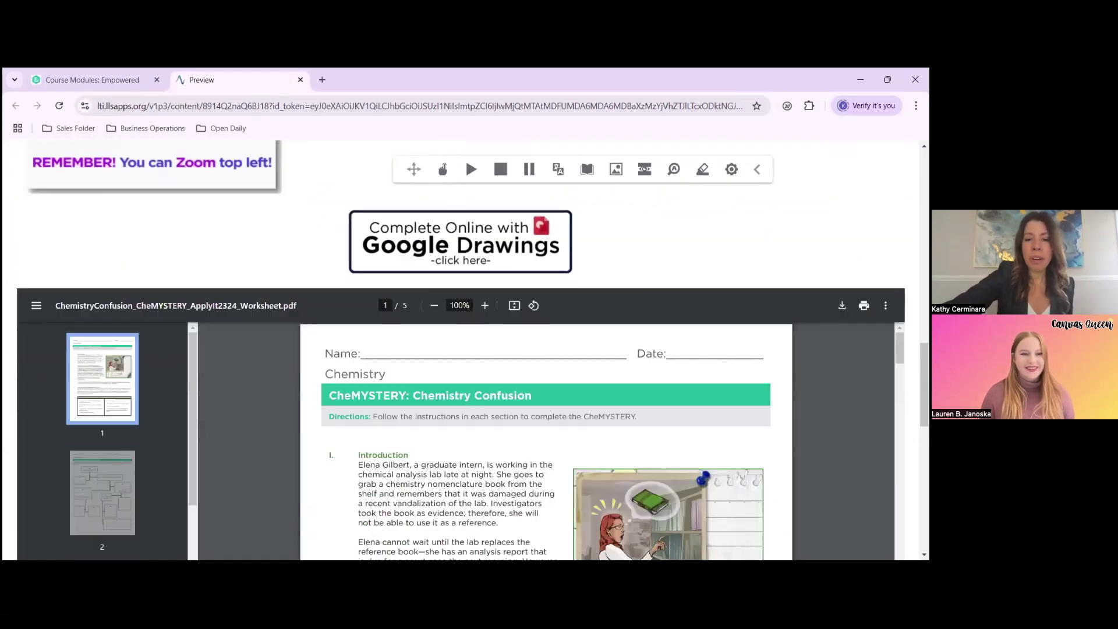
pyautogui.scroll(-4, 546, 408)
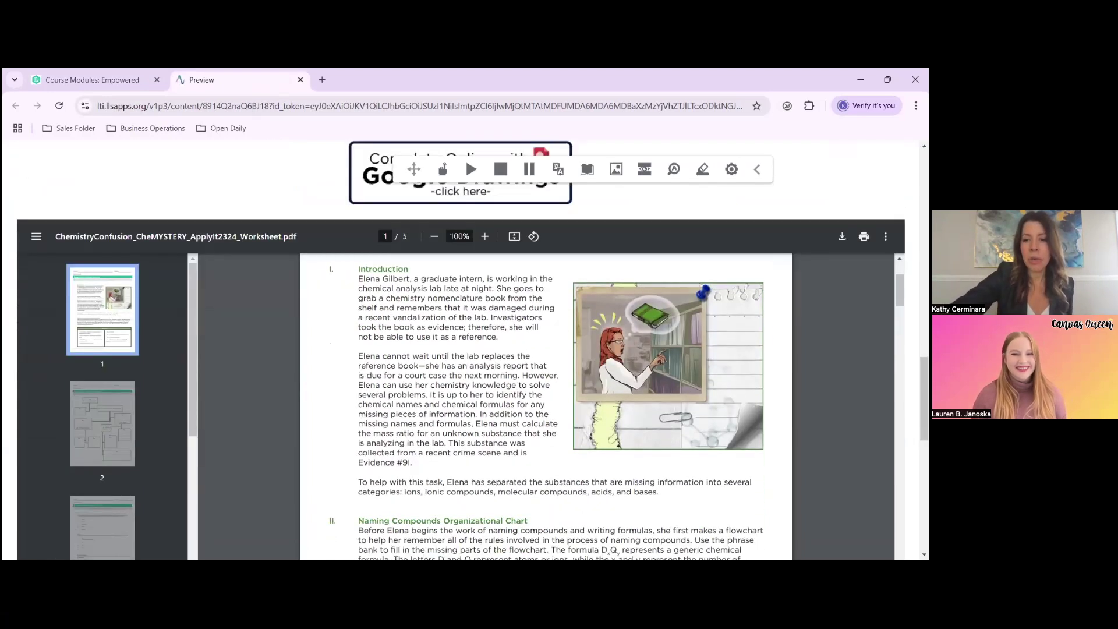
pyautogui.scroll(-5, 546, 379)
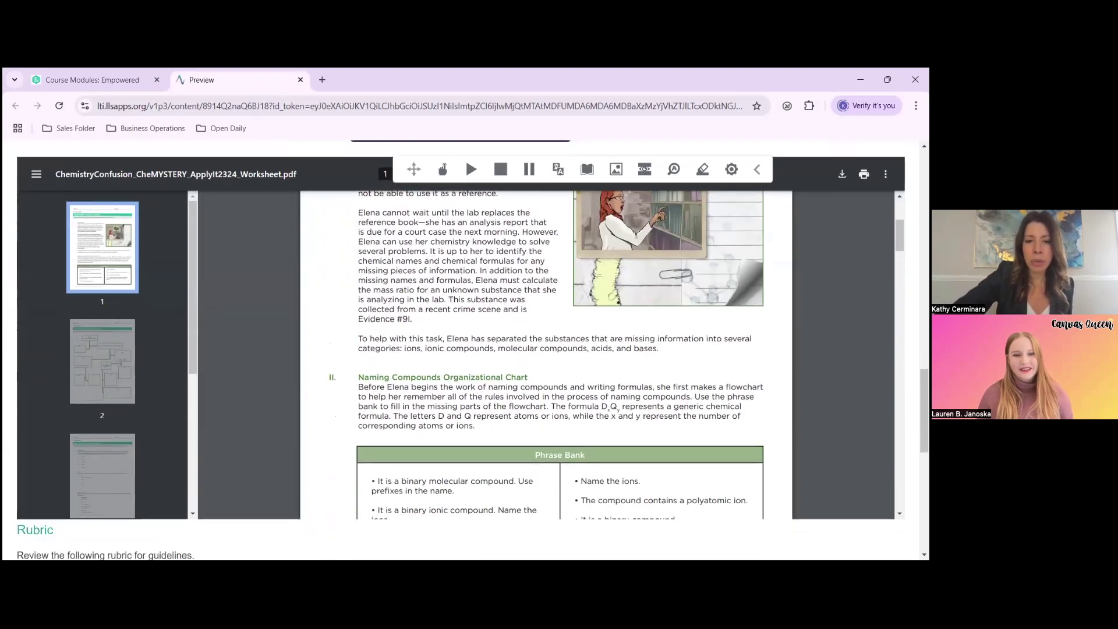
pyautogui.scroll(-7, 546, 355)
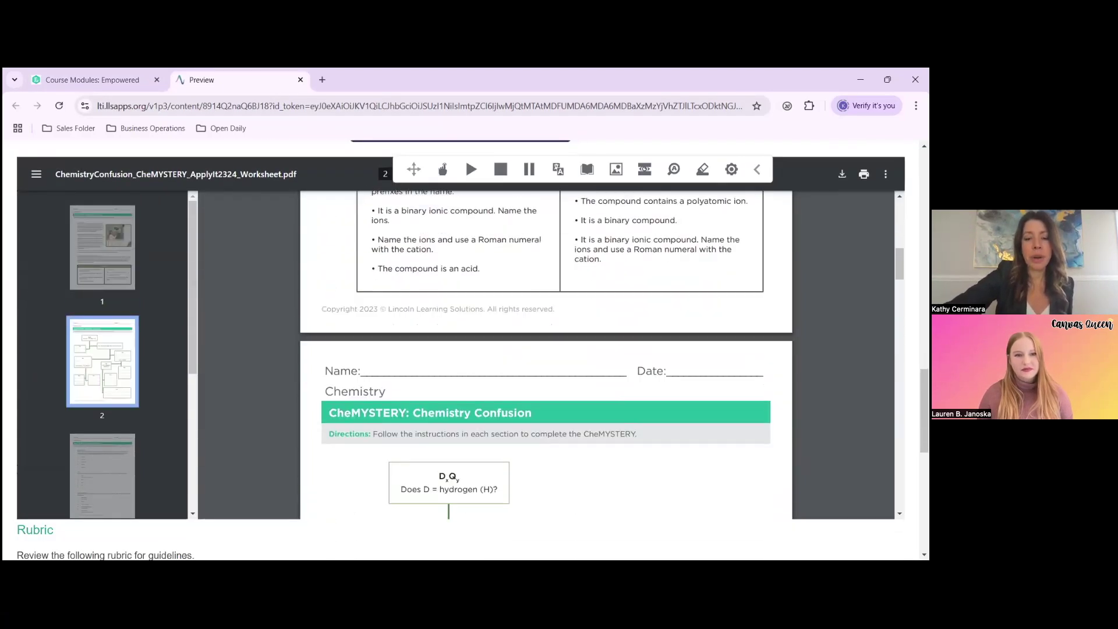
pyautogui.scroll(-7, 546, 355)
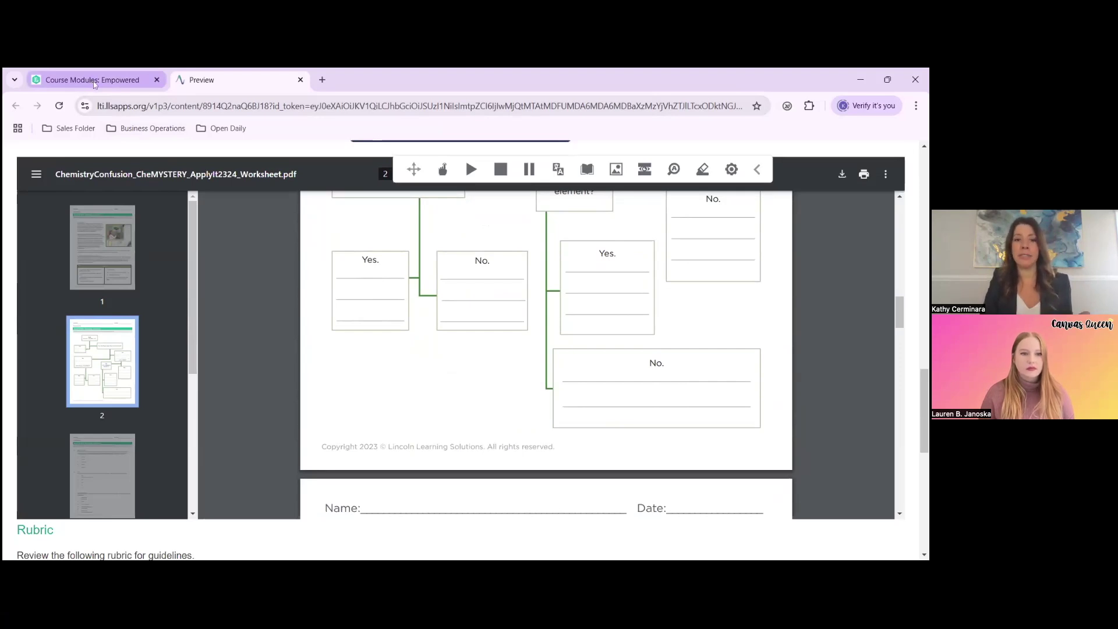
pyautogui.click(301, 82)
pyautogui.click(301, 81)
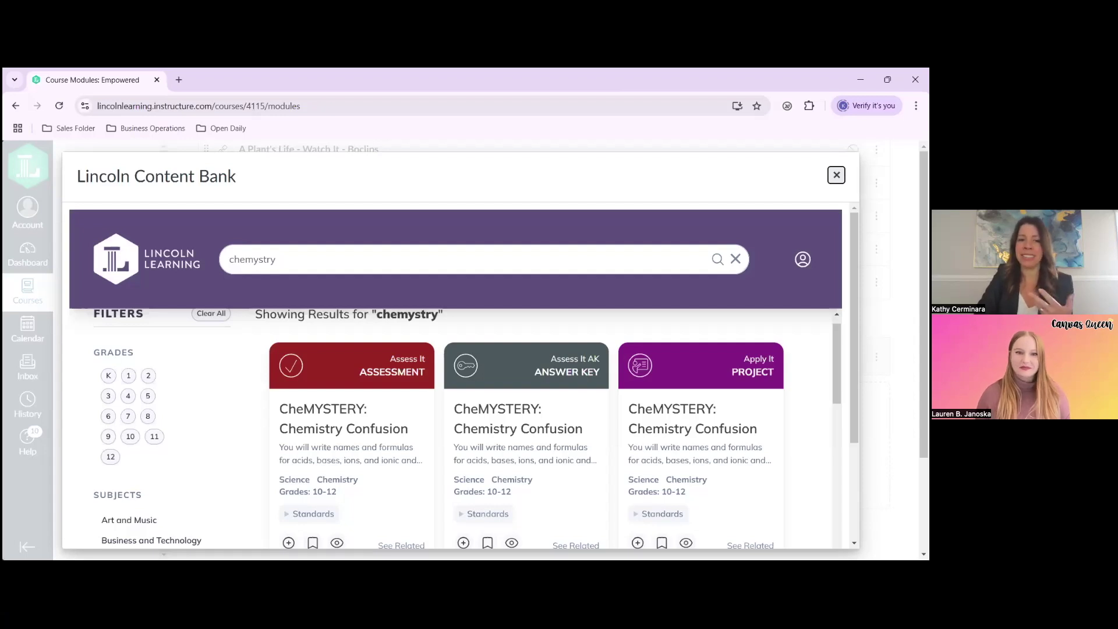
# - Close the Lincoln Content Bank and relaunch it from the Enrichment module's options menu
pyautogui.click(837, 175)
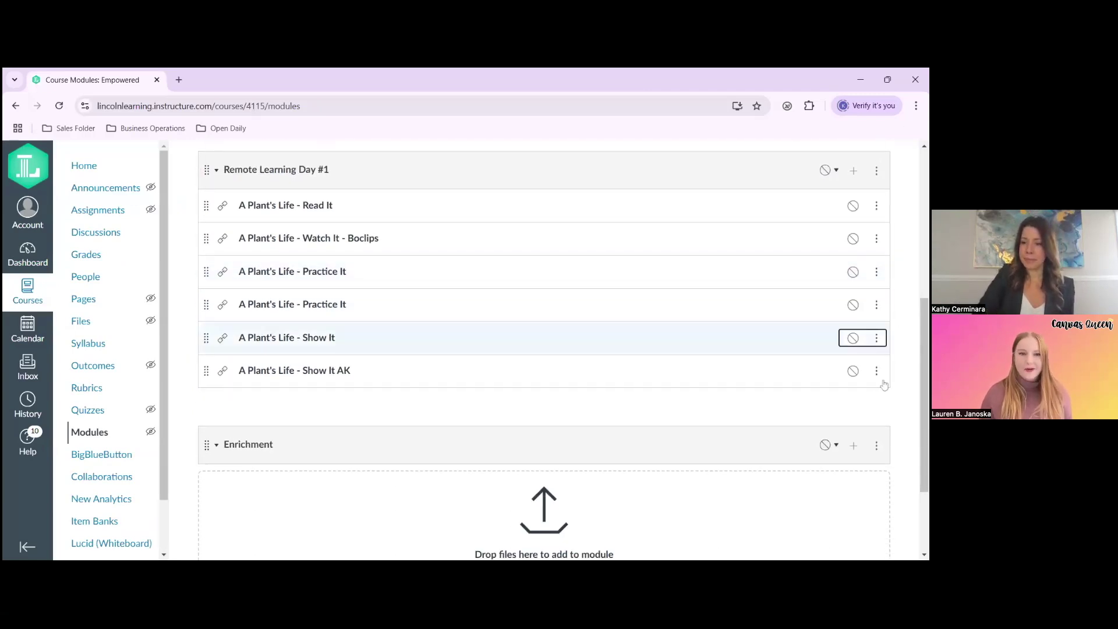
pyautogui.click(884, 413)
pyautogui.click(877, 447)
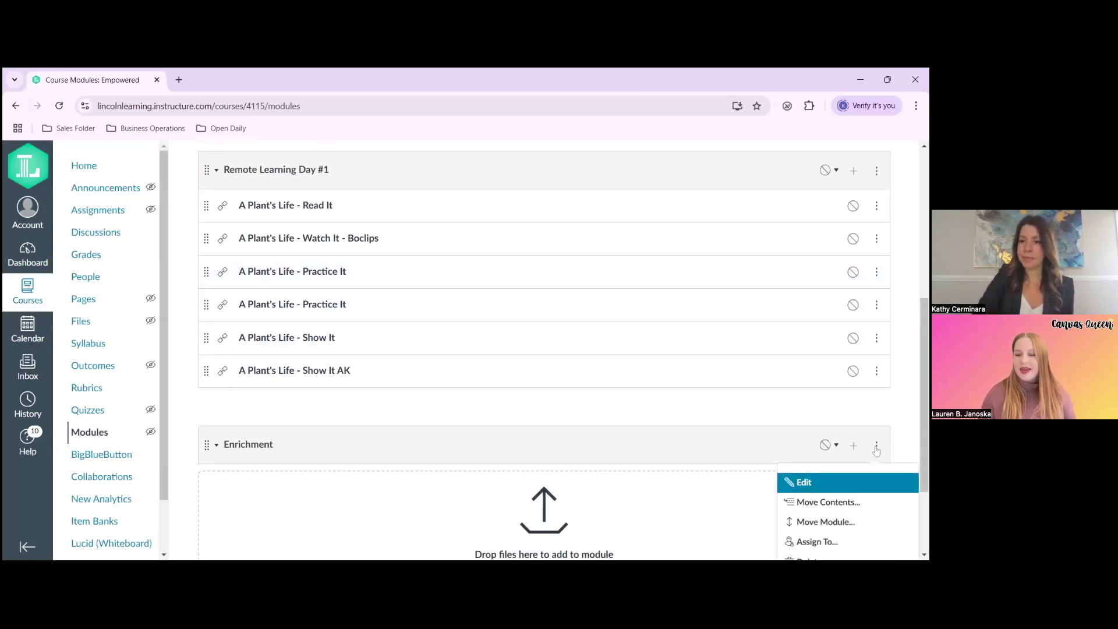
pyautogui.scroll(-2, 862, 495)
pyautogui.click(848, 528)
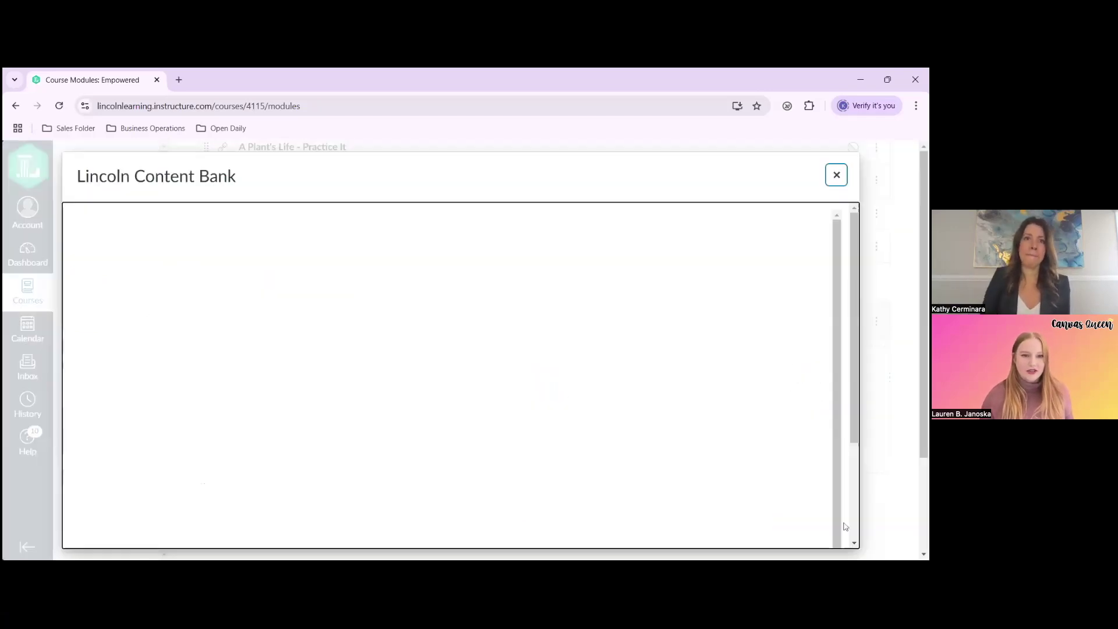